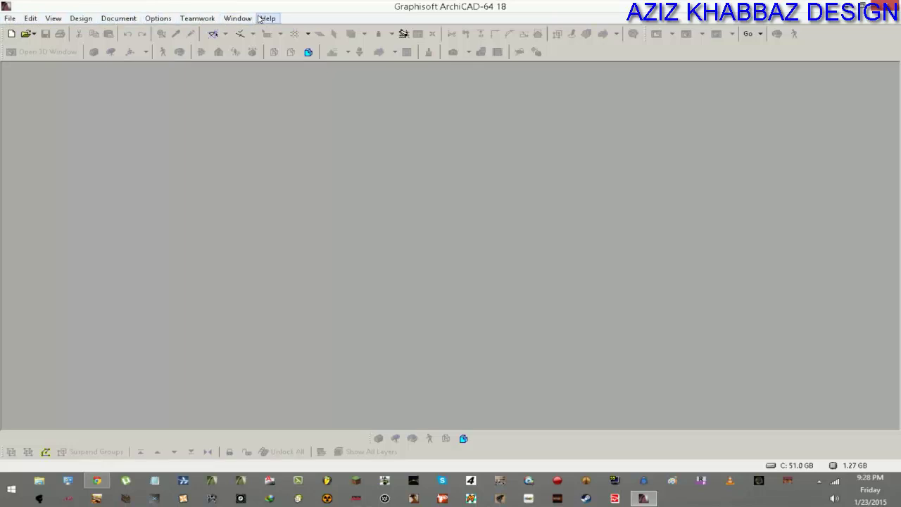
Step: Create a new project from the preset template, using the current work environment profile
click(10, 18)
click(12, 19)
click(31, 19)
mouse_move(10, 33)
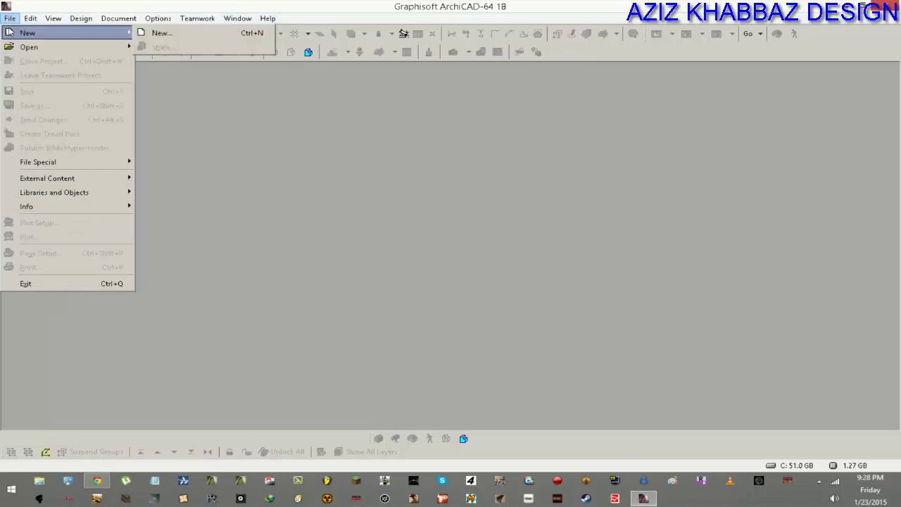
click(150, 24)
click(10, 19)
mouse_move(28, 33)
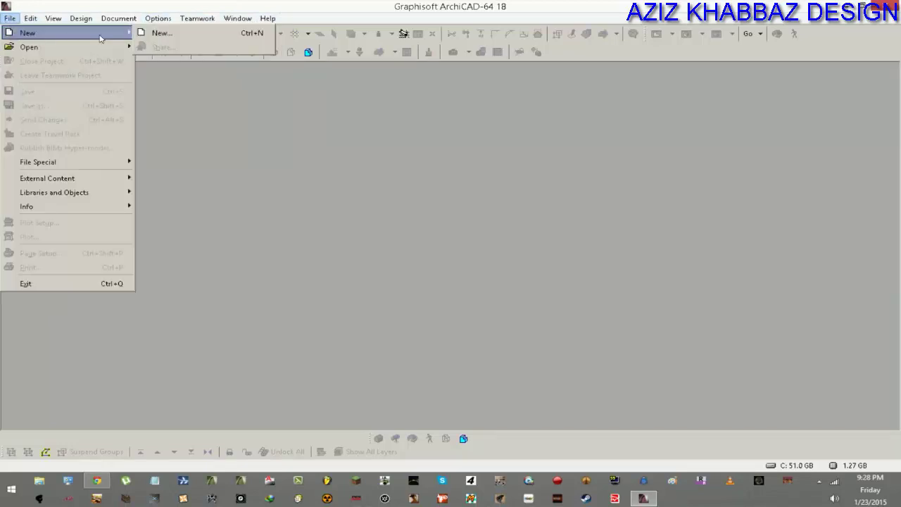
click(159, 33)
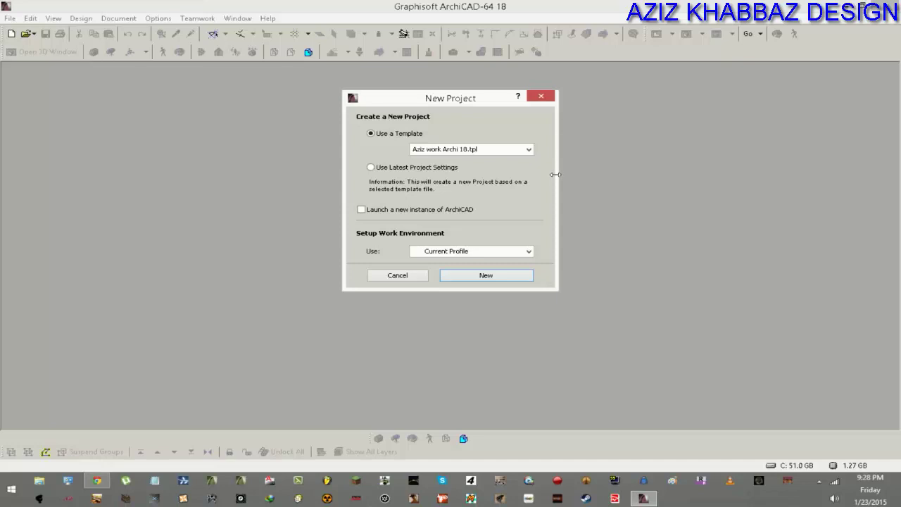
click(513, 276)
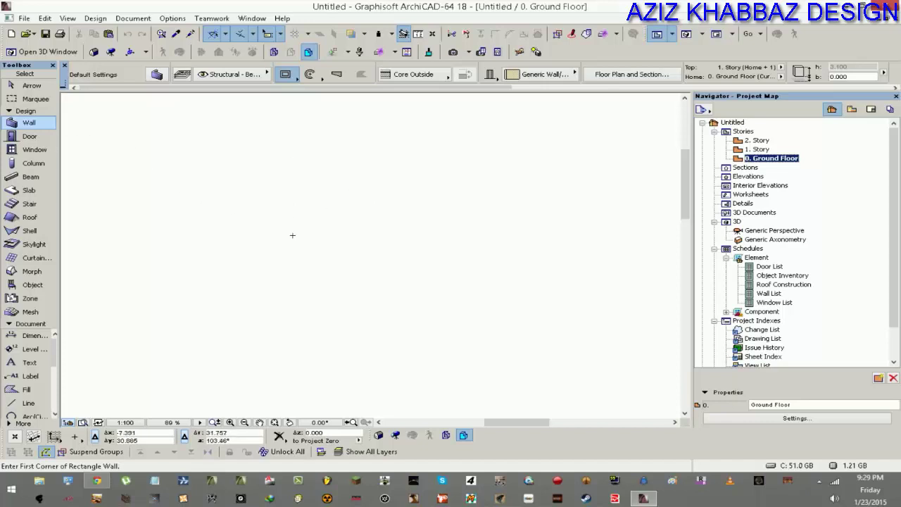
Step: Draw a square polygonal slab with 5 m sides on the ground floor plan
click(28, 190)
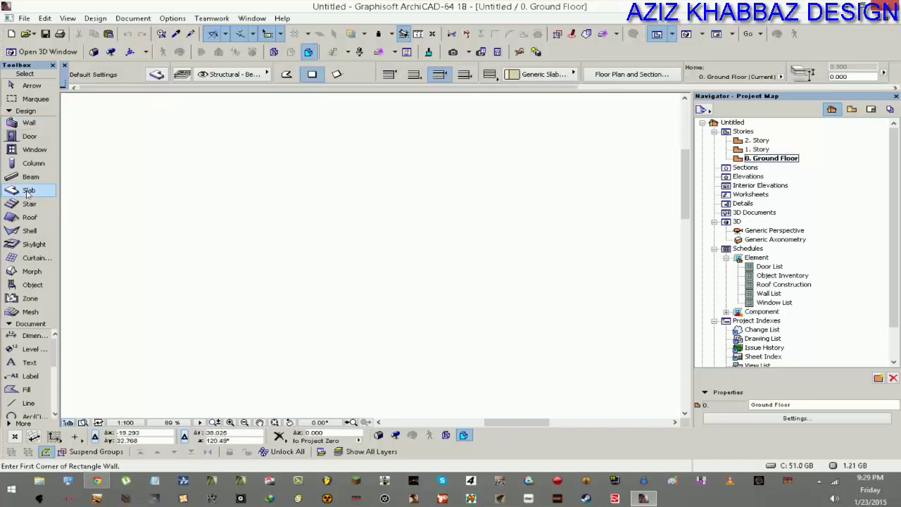
click(237, 162)
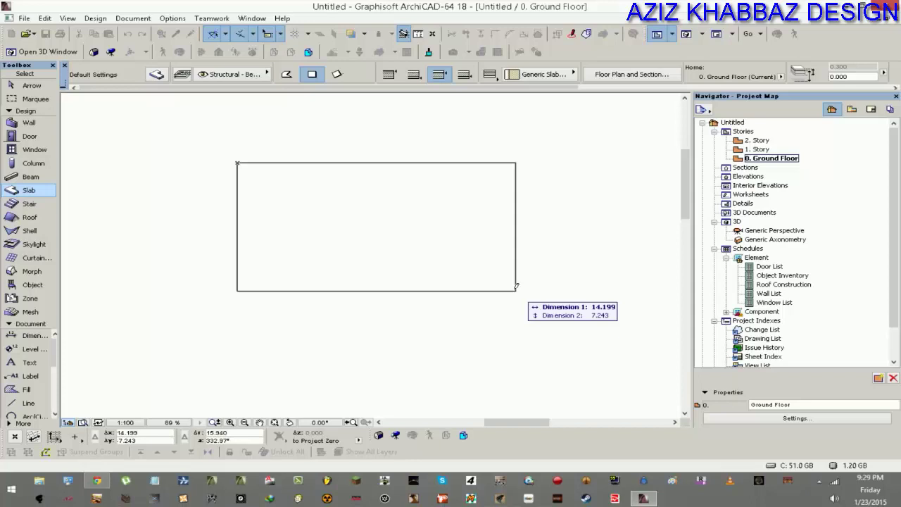
click(287, 74)
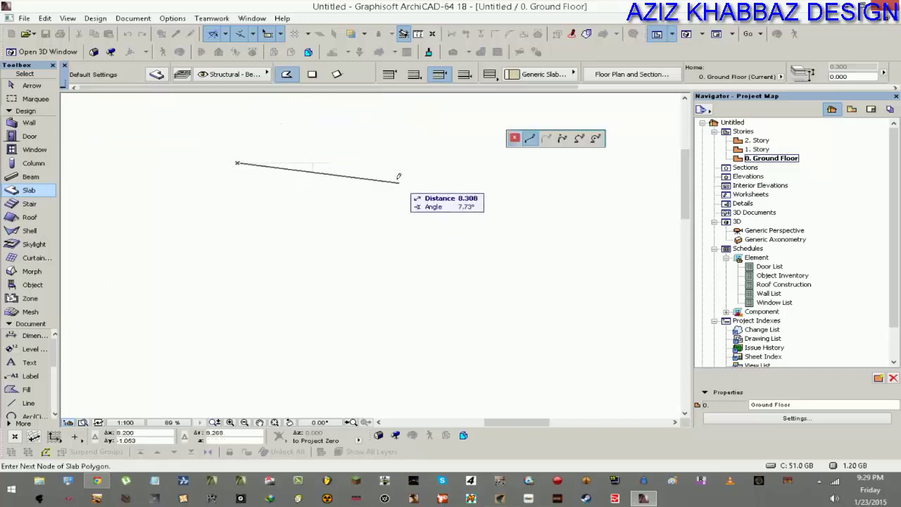
key(Tab)
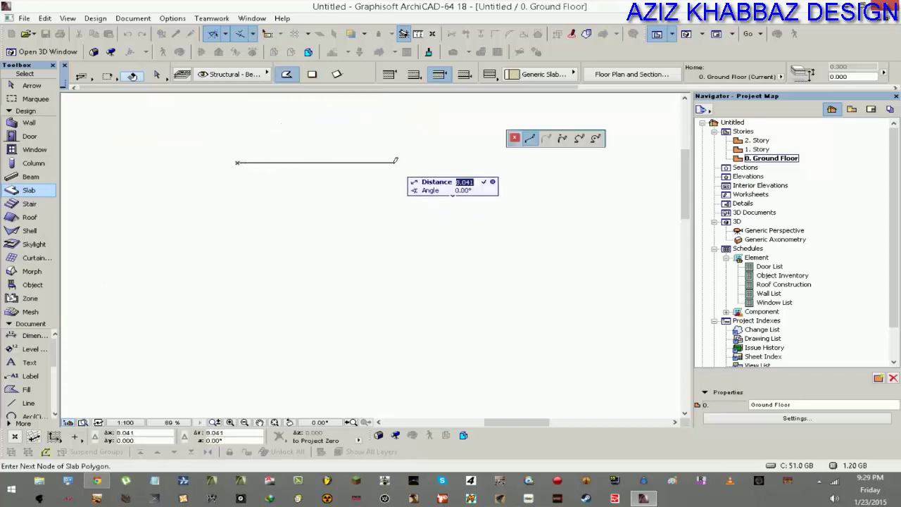
text(5)
key(Return)
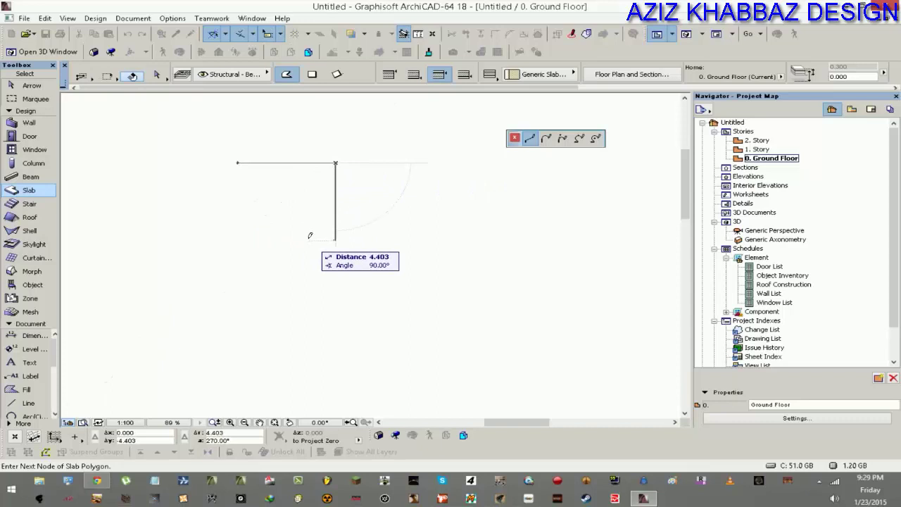
key(Tab)
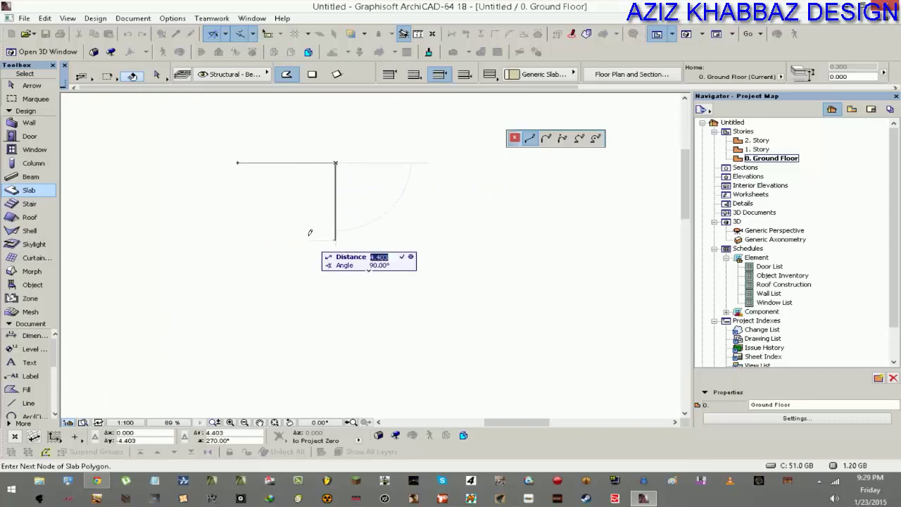
text(5)
key(Return)
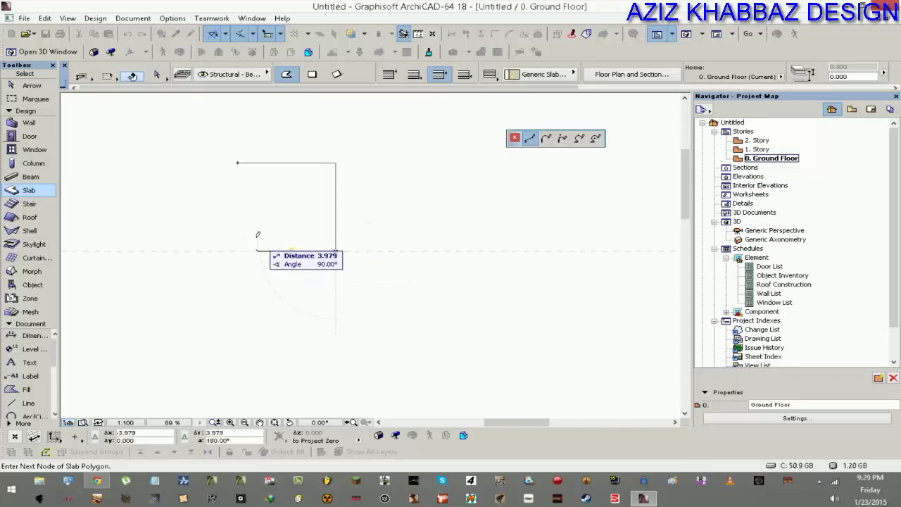
click(237, 250)
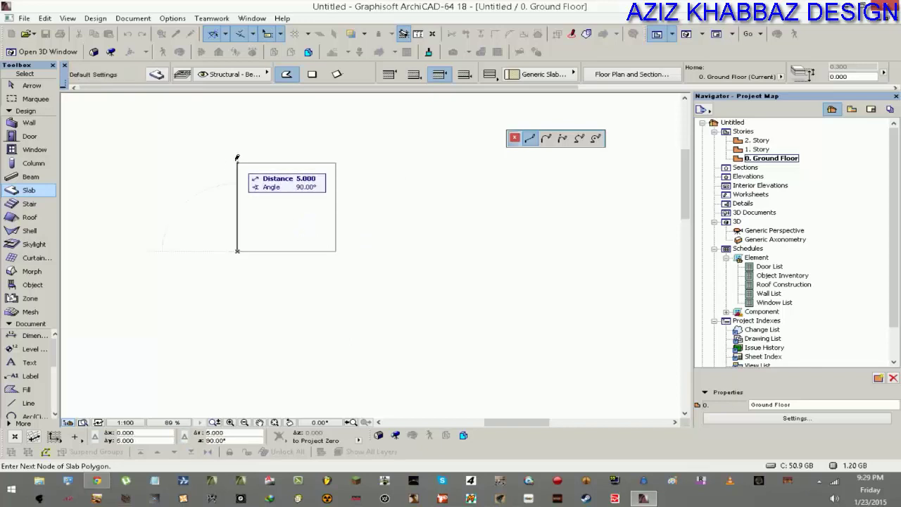
click(237, 161)
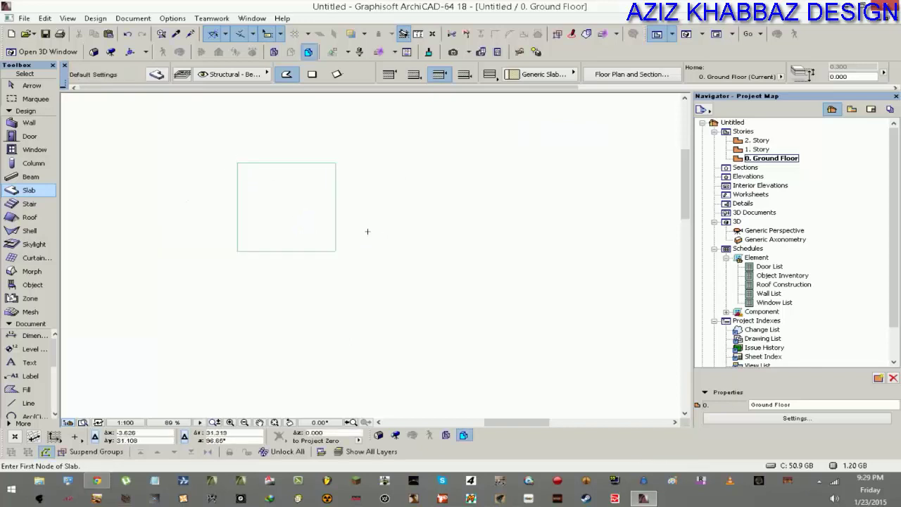
key(Escape)
click(21, 112)
click(21, 113)
click(28, 122)
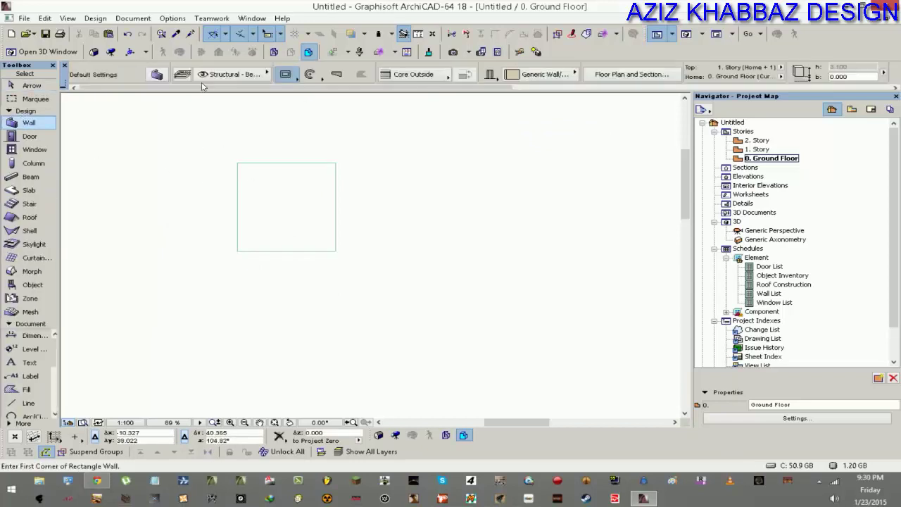
Step: Give the square slab a basic structure with a thickness of 0.100, keeping the ground floor as its home story
click(27, 190)
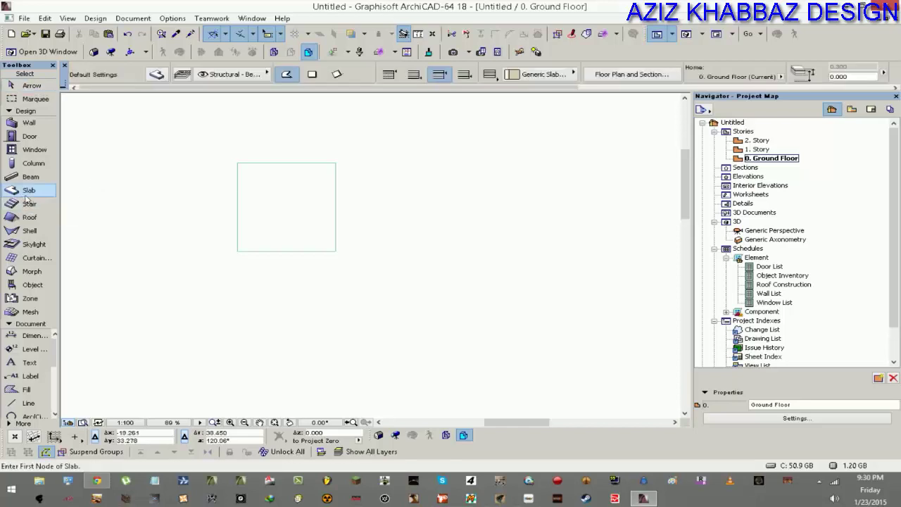
shift+click(246, 198)
key(ctrl+t)
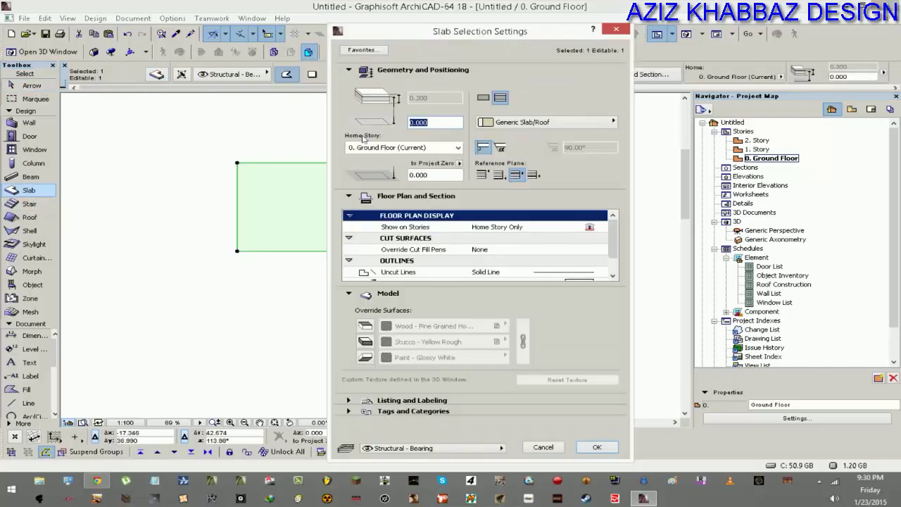
click(483, 97)
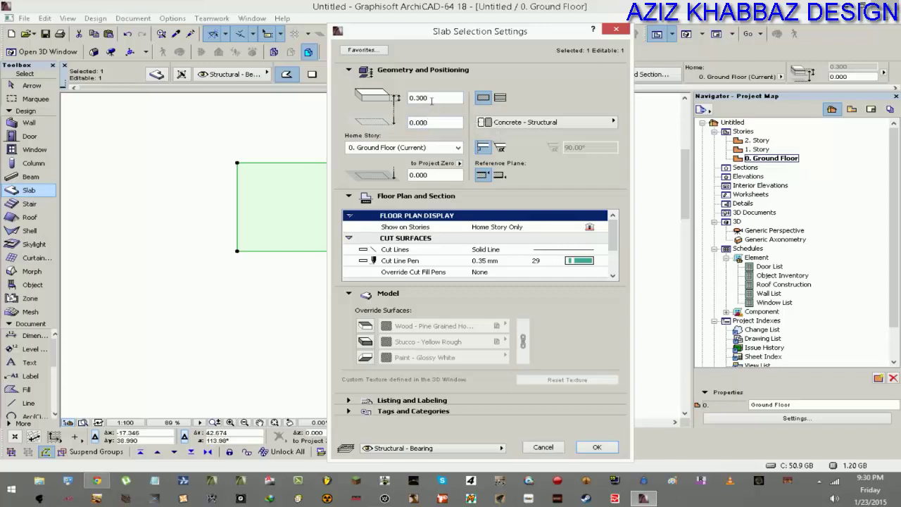
drag(431, 100, 407, 111)
text(0.100)
click(433, 147)
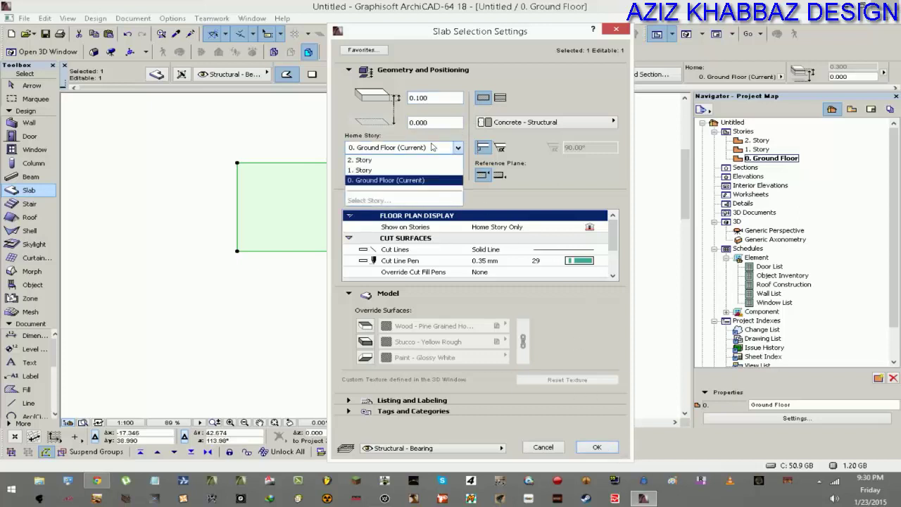
click(433, 147)
click(595, 447)
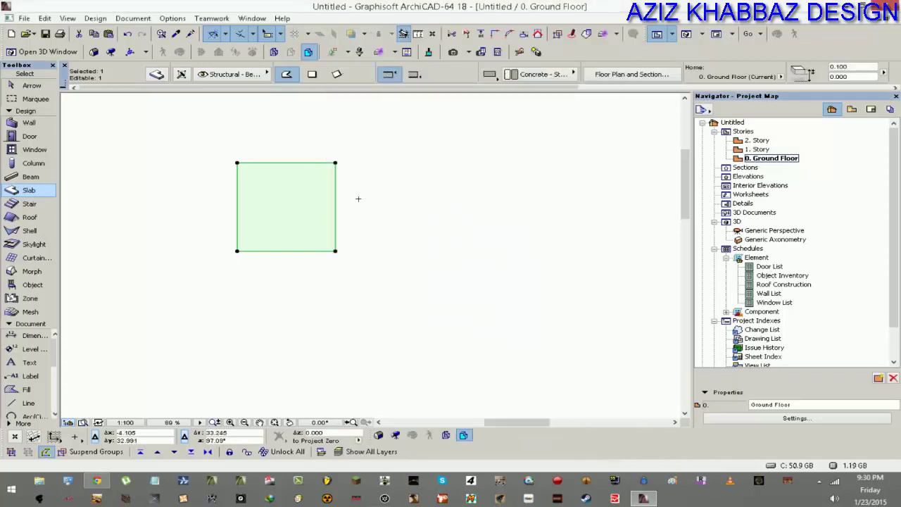
key(Escape)
Step: Set the default wall top to Not Linked, the wall height to 3.000 and the home story to the ground floor
double_click(10, 127)
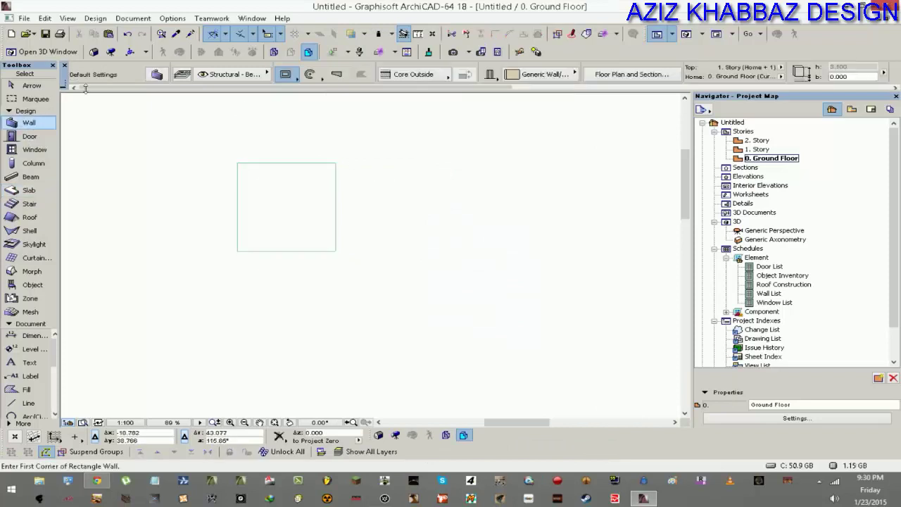
click(412, 124)
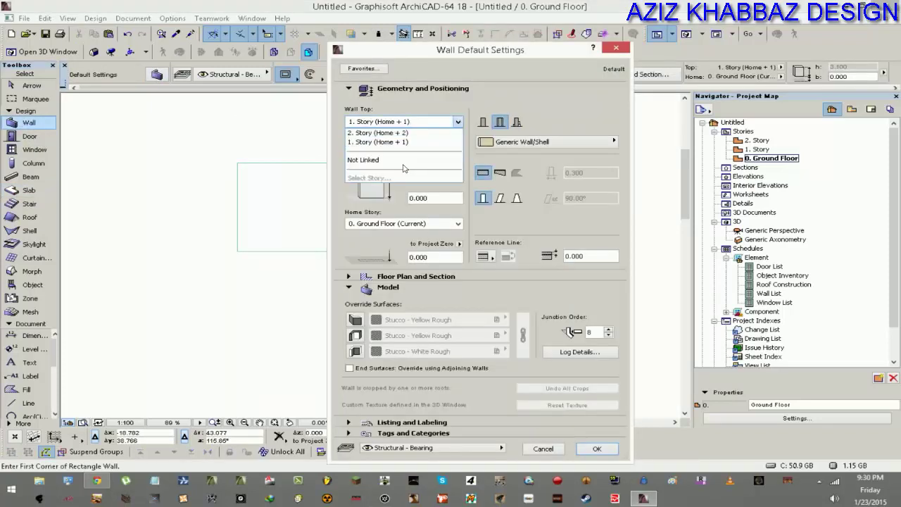
click(407, 168)
click(391, 124)
click(388, 160)
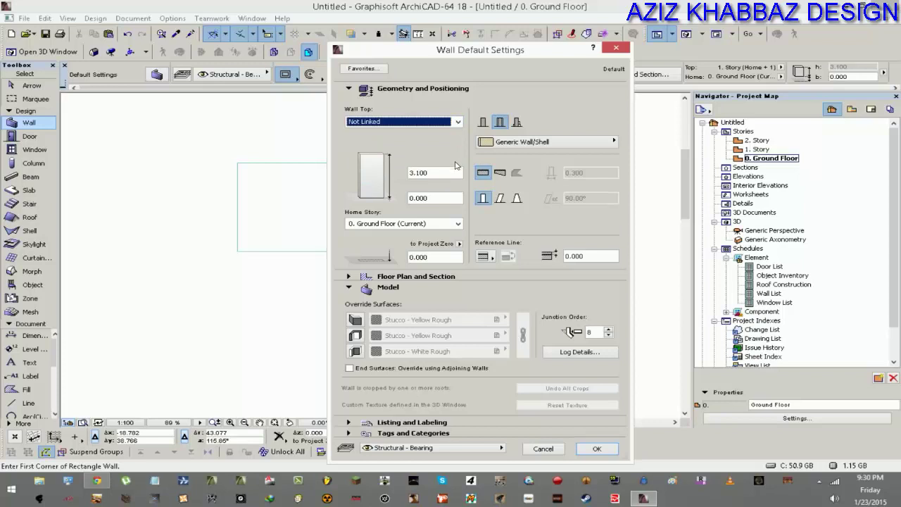
key(Tab)
text(3)
click(415, 172)
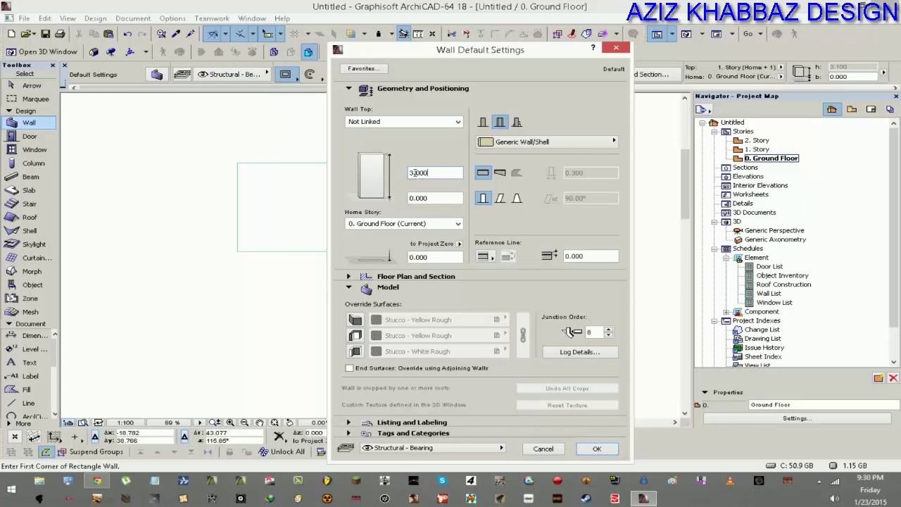
click(362, 222)
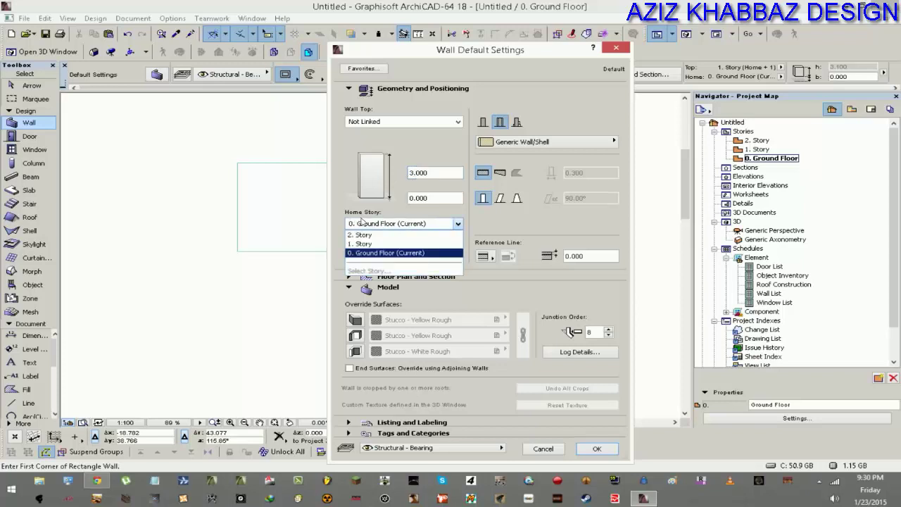
click(386, 253)
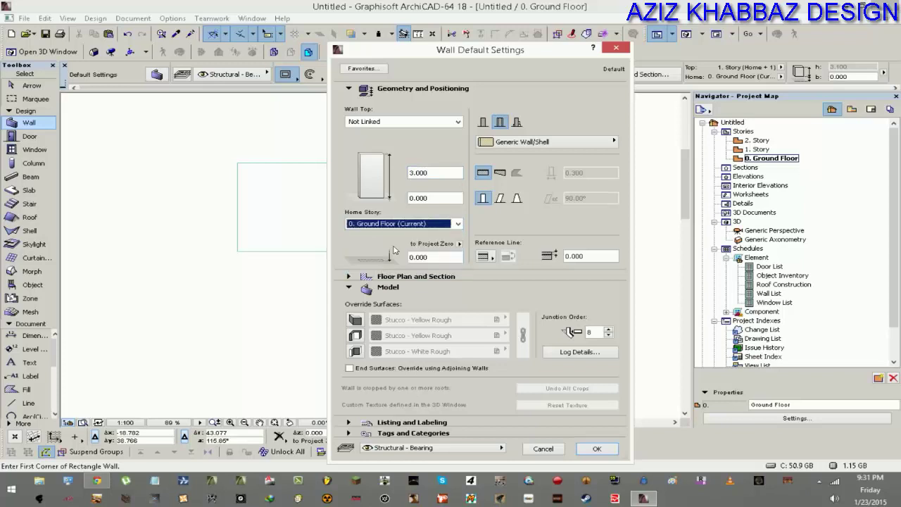
click(458, 122)
click(363, 161)
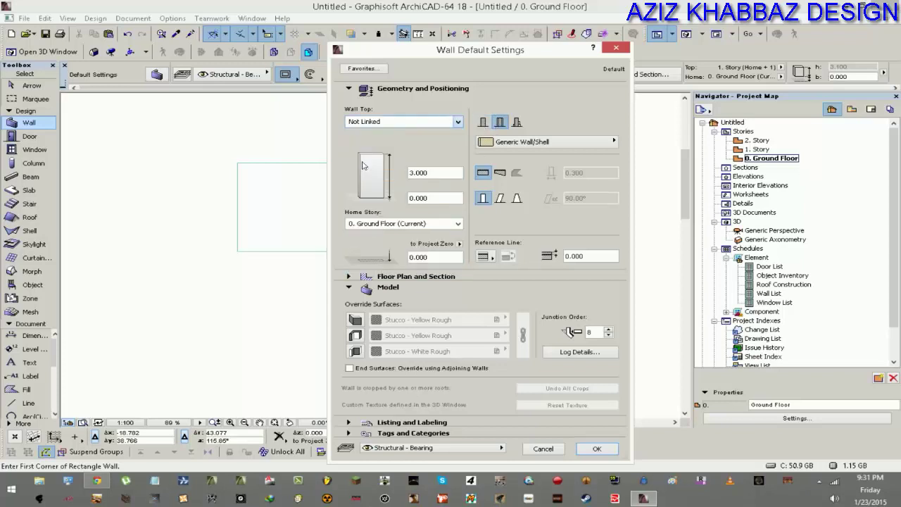
Step: Set the default wall to a basic structure with a thickness of 0.200 and apply the wall settings
click(483, 123)
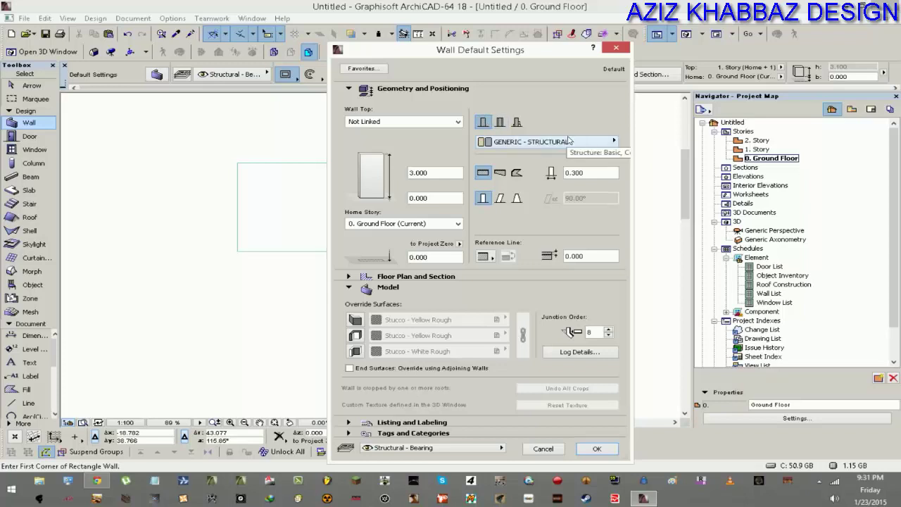
double_click(576, 172)
text(2)
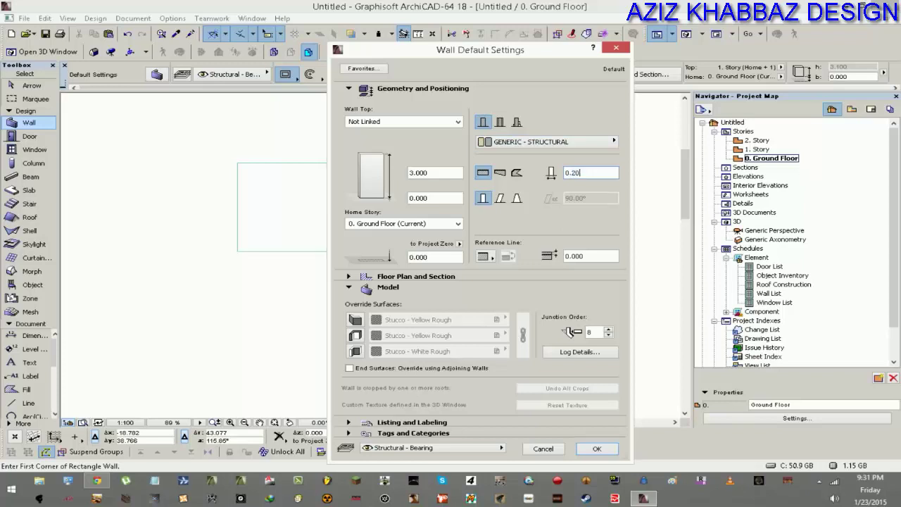
text(0)
click(595, 449)
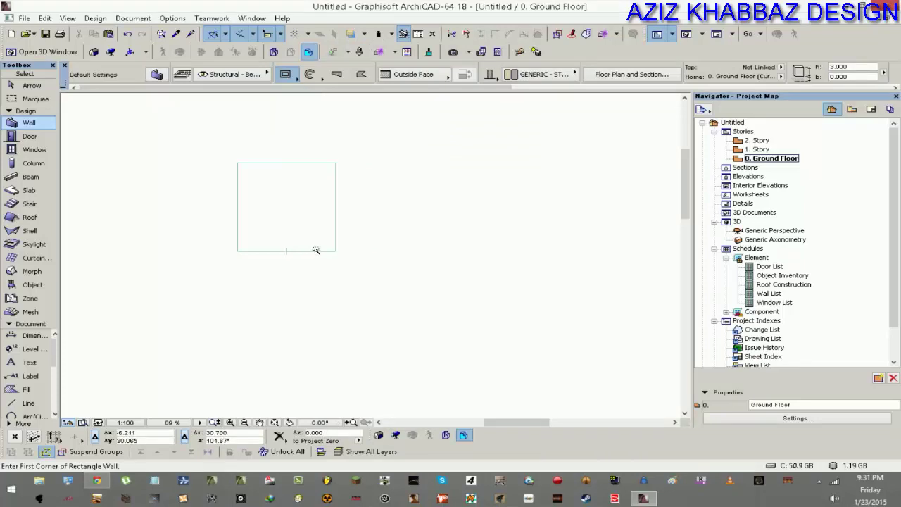
Step: Trace walls around the slab outline with the Magic Wand and drag all four walls clear of the slab to its lower right
click(316, 250)
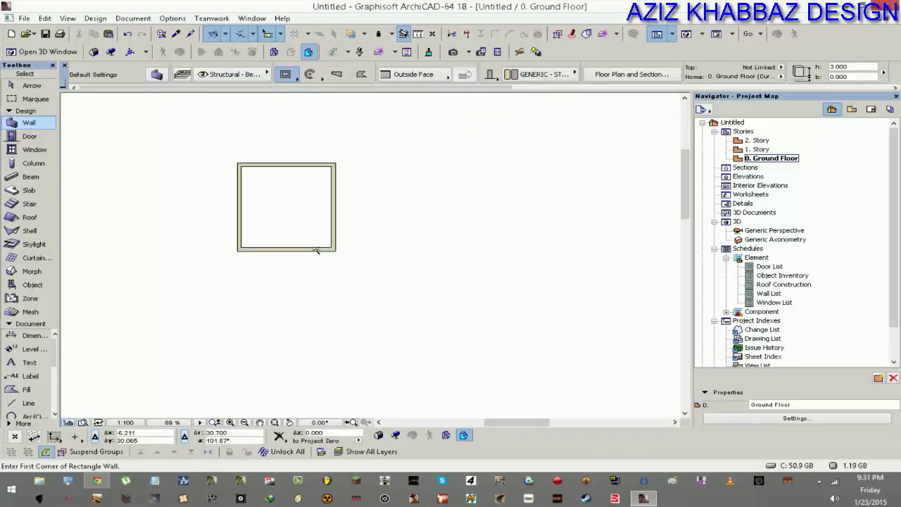
key(ctrl+a)
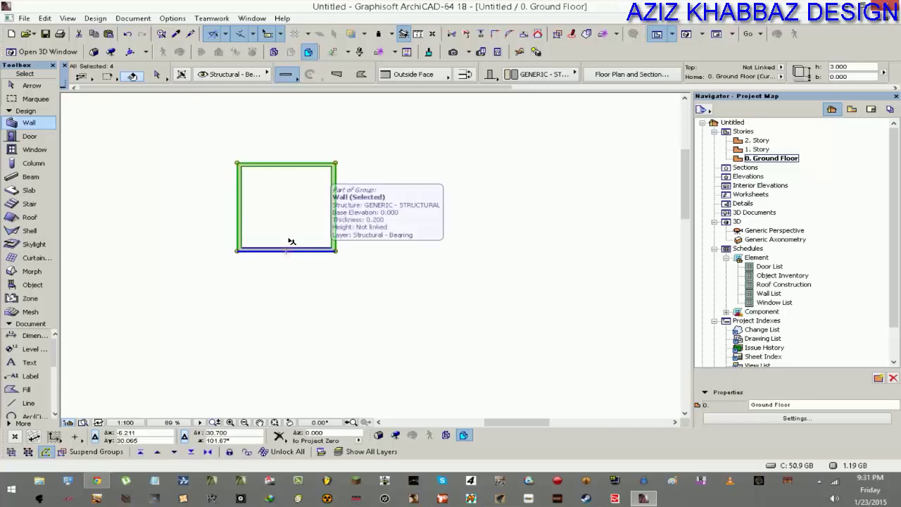
scroll(276, 235, up, 5)
key(ctrl+d)
scroll(261, 248, down, 3)
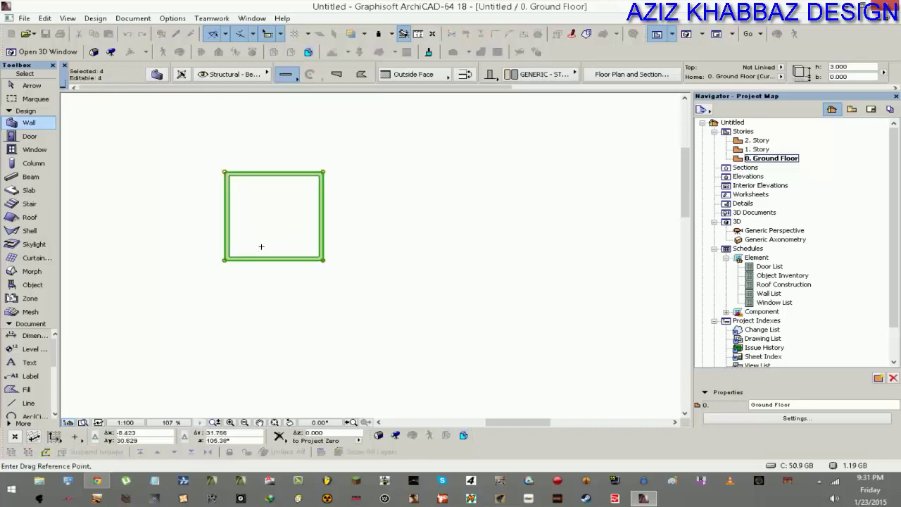
click(261, 210)
click(472, 257)
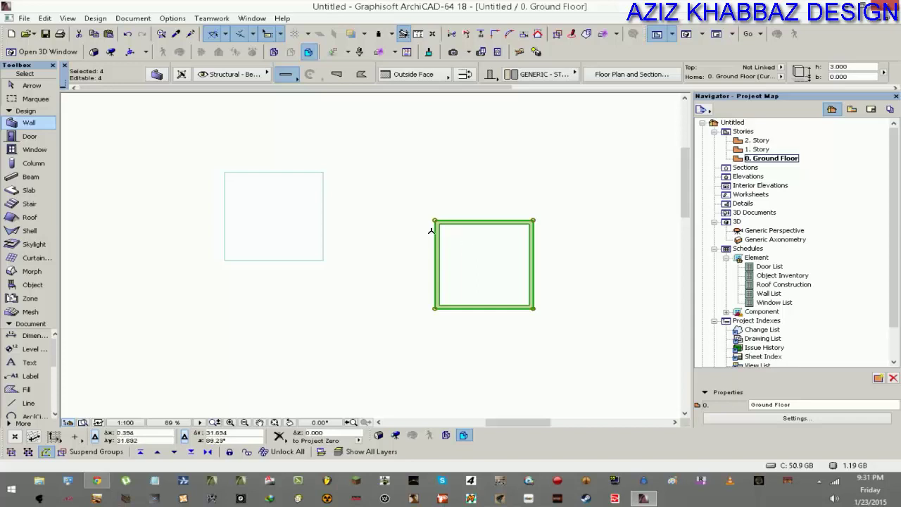
Step: Drag the four walls back onto the slab, aligning their upper-left inner corner with the slab's upper-left corner
key(ctrl+d)
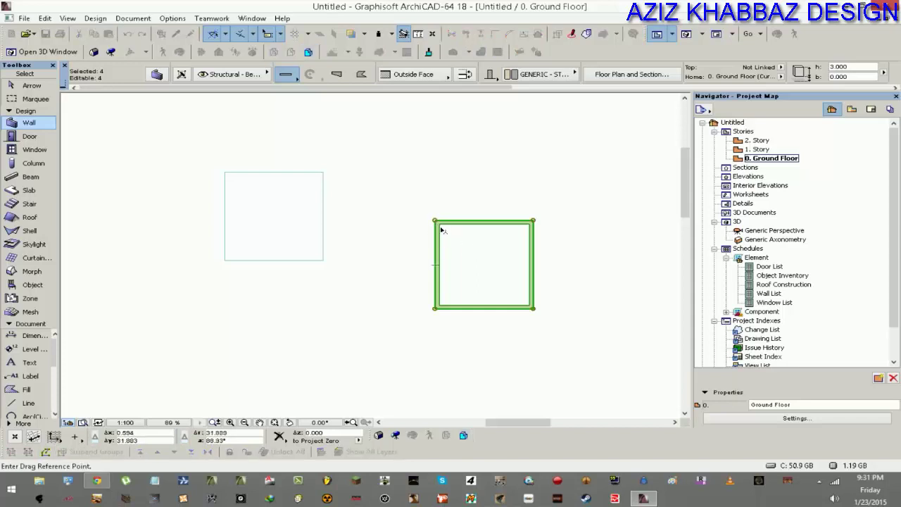
click(437, 223)
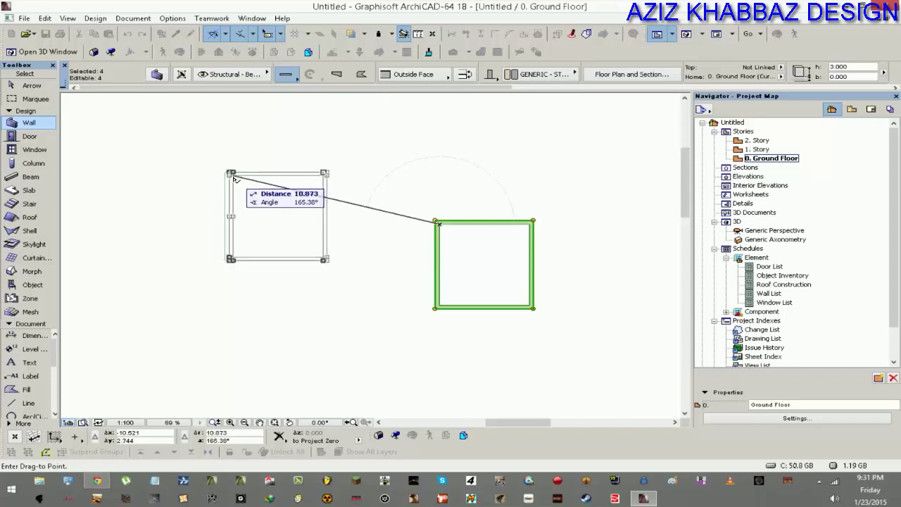
click(226, 177)
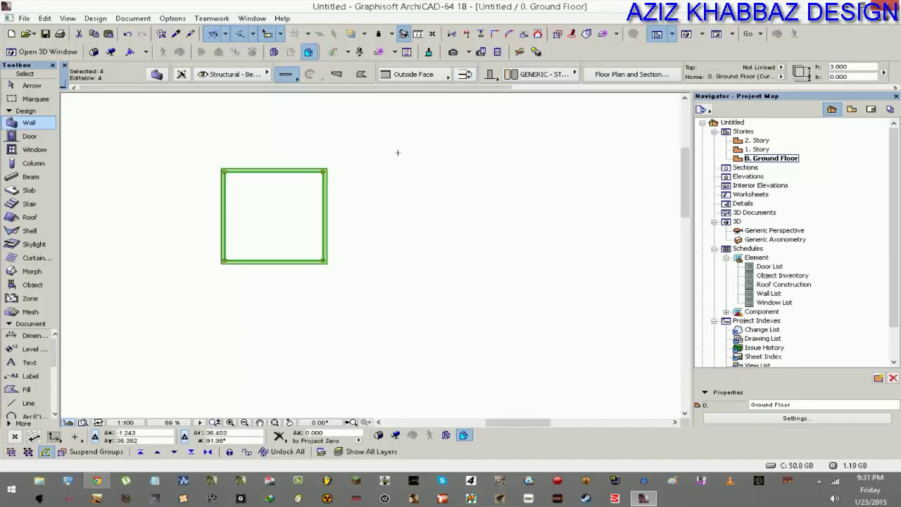
key(Escape)
shift+click(301, 195)
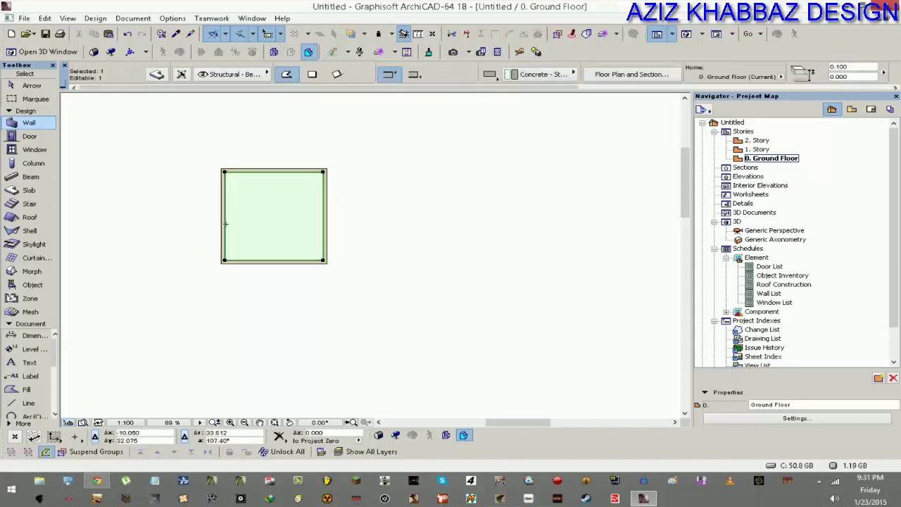
key(Escape)
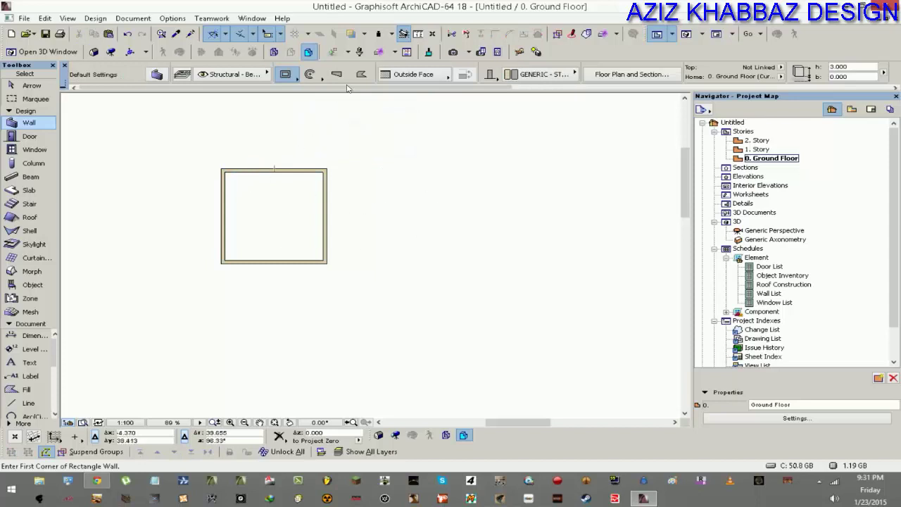
Step: In the surface settings, load Oak Parquet 01 Light GS.jpg from Wooden flooring 18 as the texture of Stucco - Yellow Rough
click(427, 53)
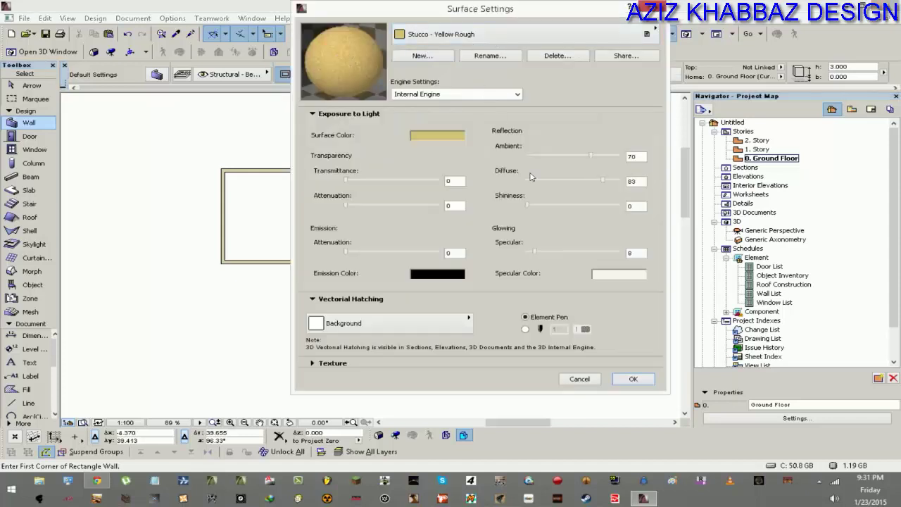
click(334, 364)
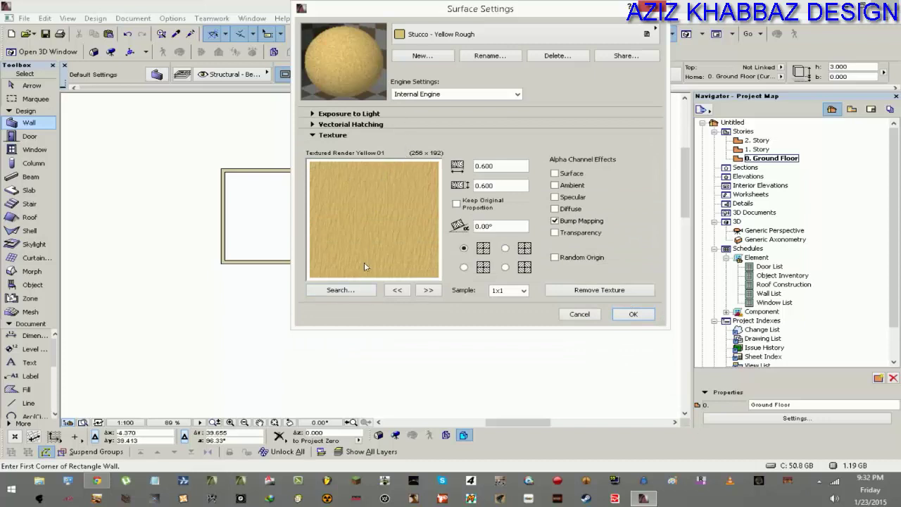
click(341, 290)
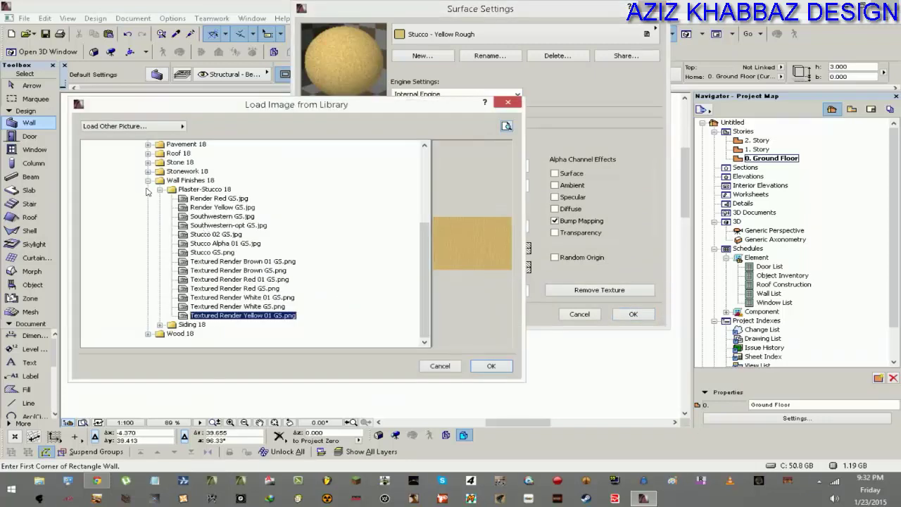
click(149, 181)
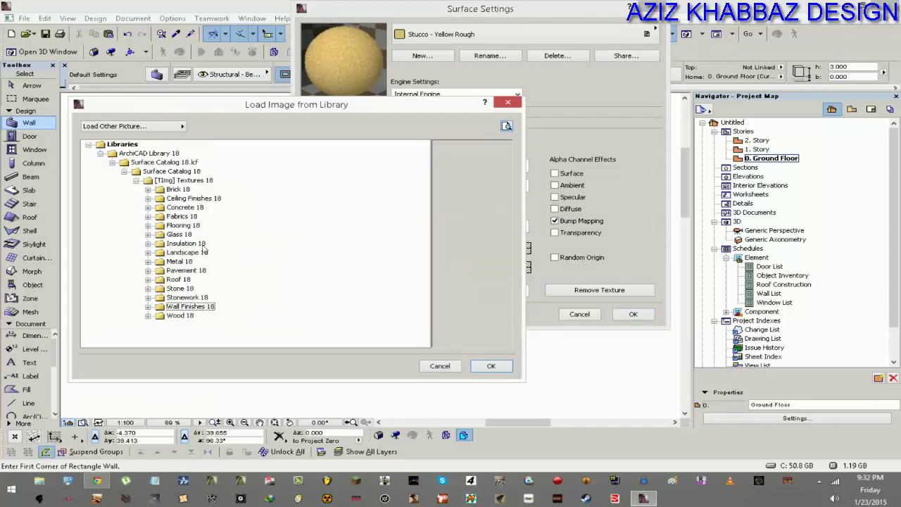
click(149, 225)
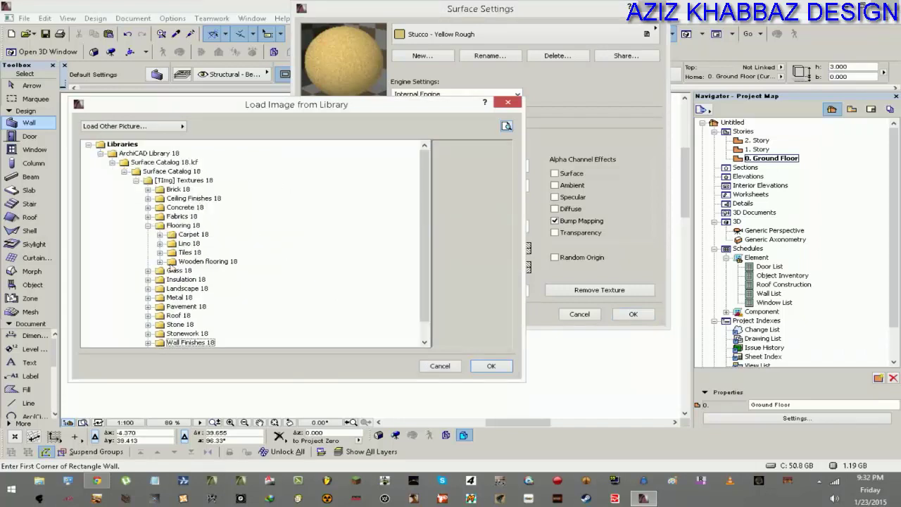
click(161, 261)
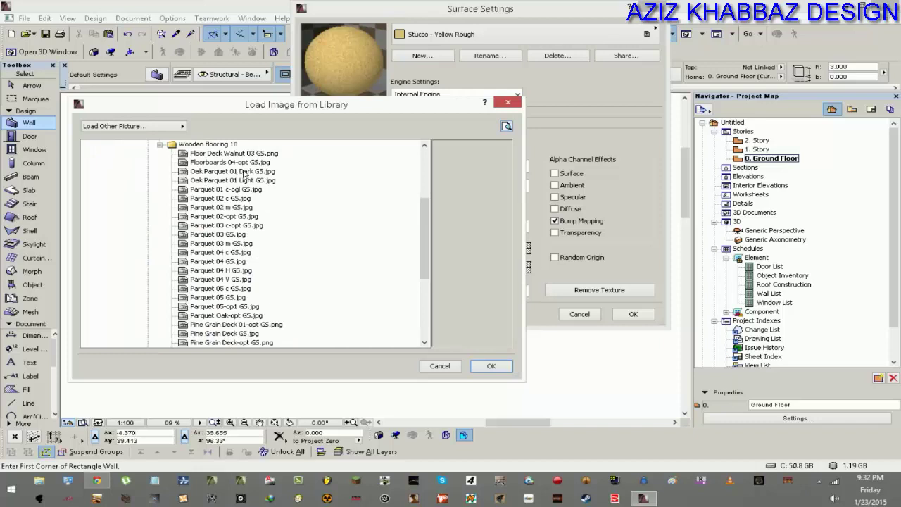
click(202, 189)
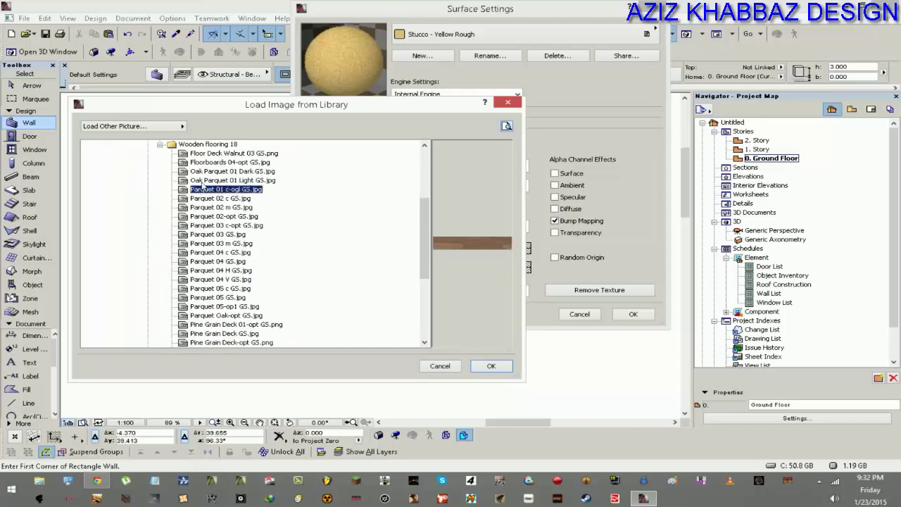
click(240, 181)
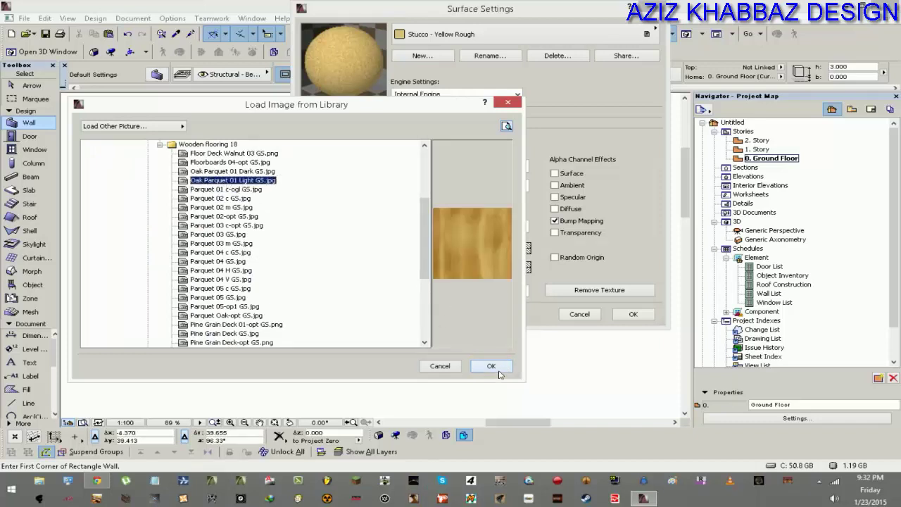
click(493, 366)
Step: Switch the surface to the CineRender by MAXON engine and enable Reflection with a brightness of 55
click(456, 94)
click(422, 111)
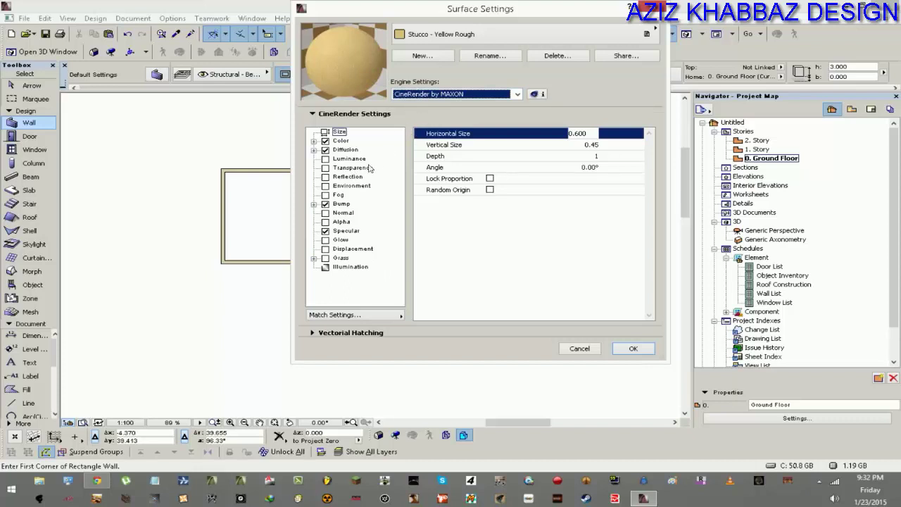
click(327, 176)
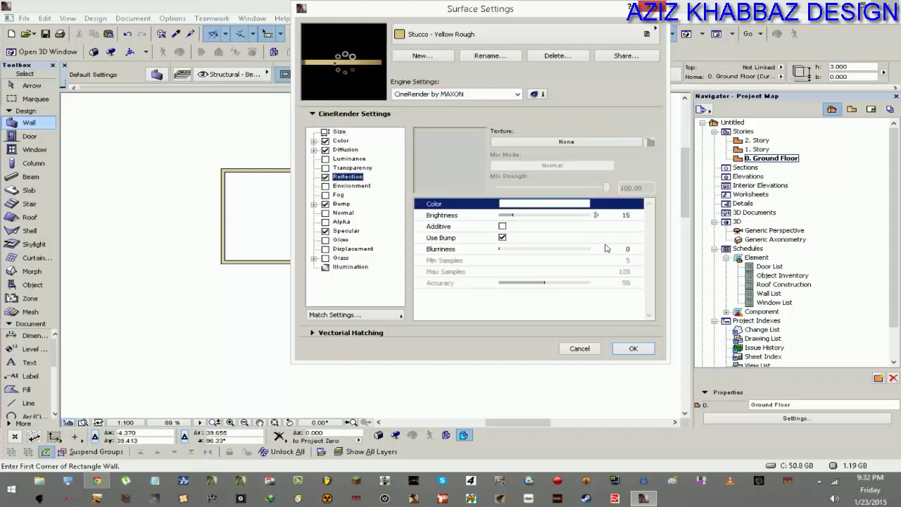
click(528, 220)
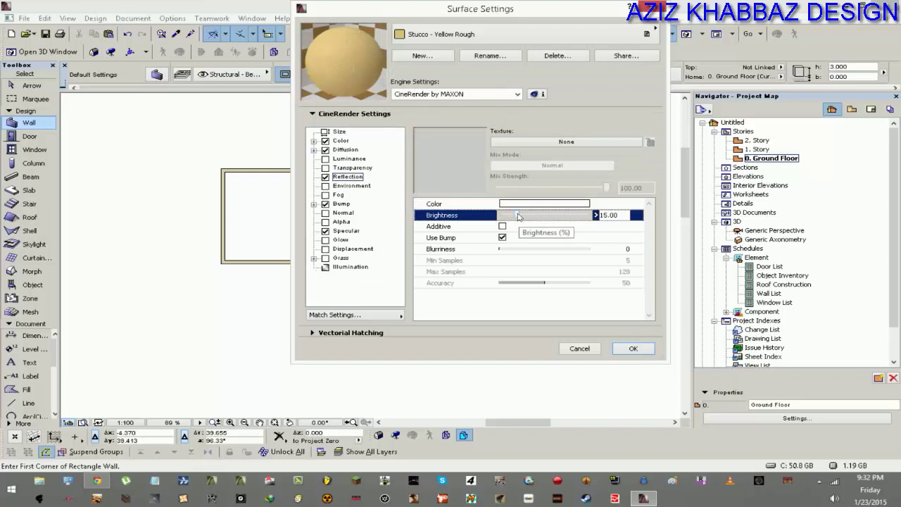
drag(518, 216, 552, 216)
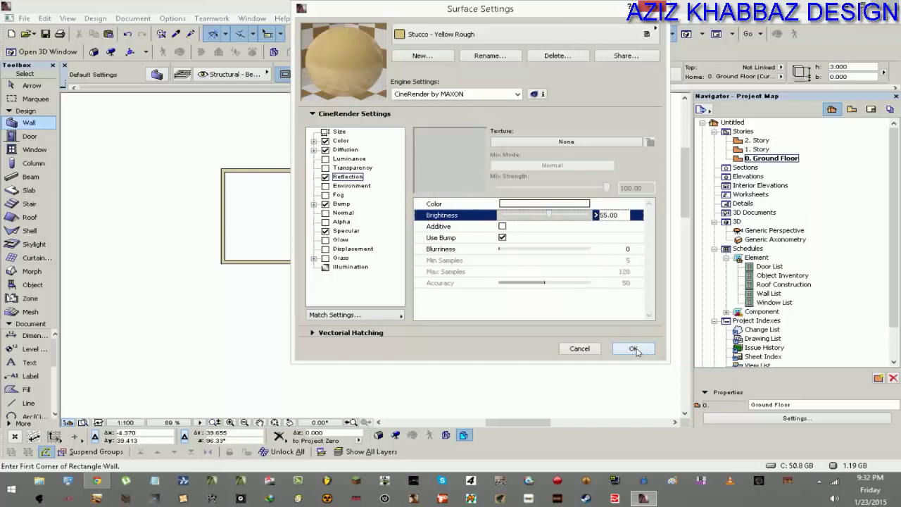
Step: Match the CineRender settings from the Internal engine and set the Reflection brightness to 55 again
click(372, 317)
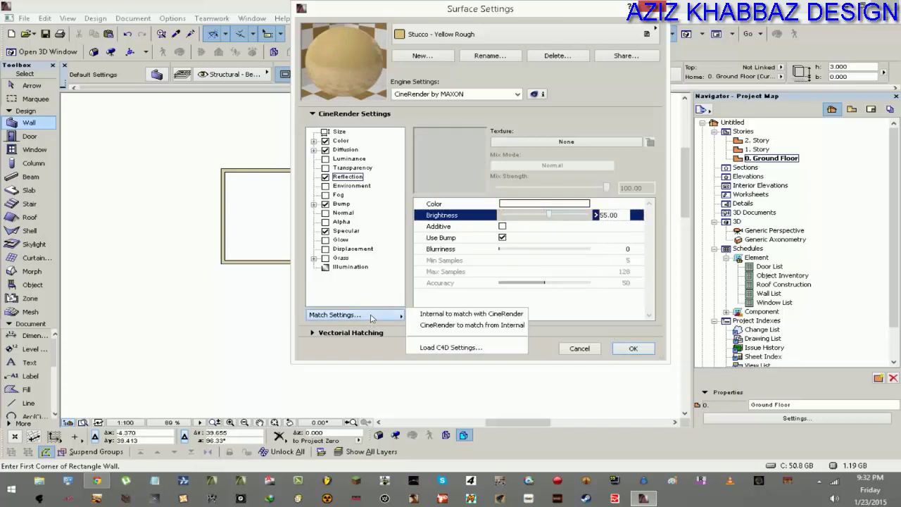
click(506, 330)
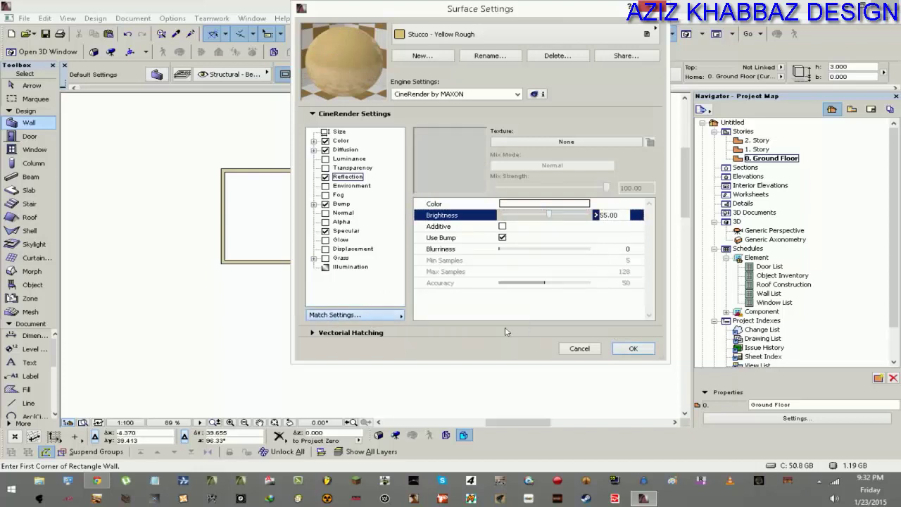
click(325, 177)
click(542, 215)
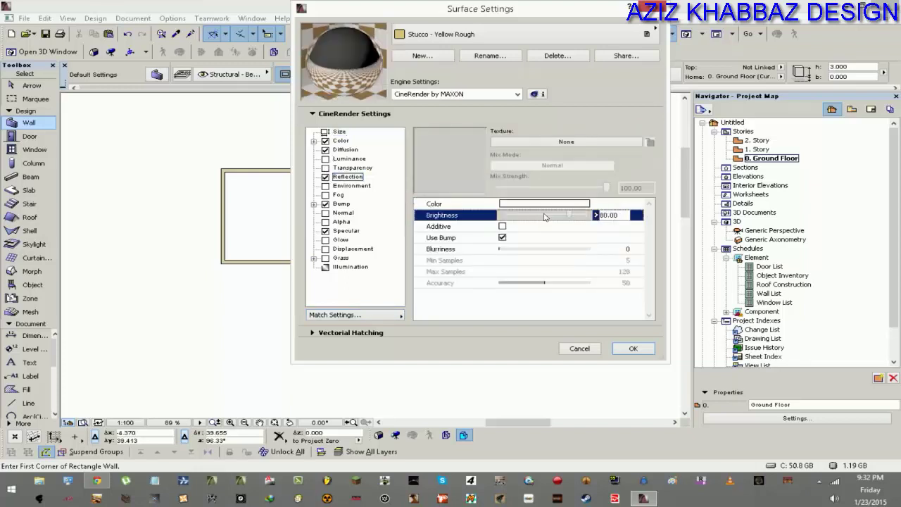
click(549, 215)
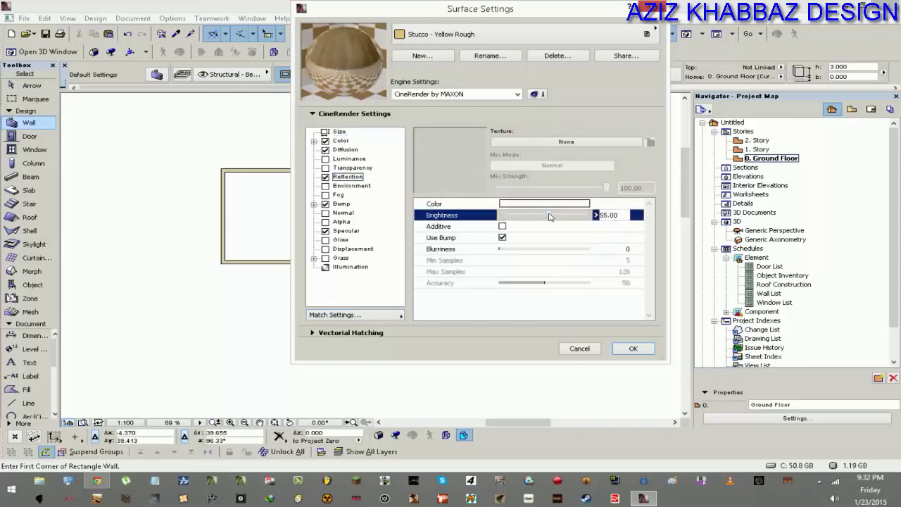
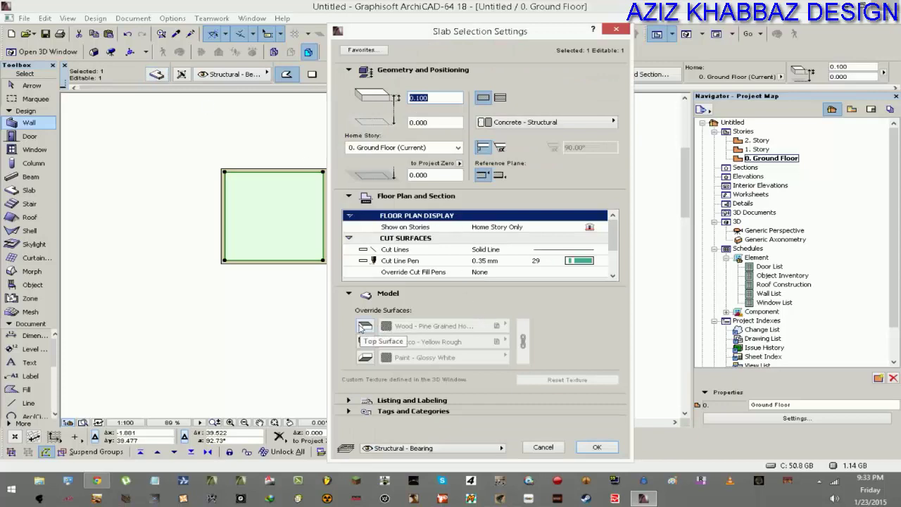
Step: Override the slab's top surface with Stucco - Red Rough and apply the slab settings
click(361, 327)
click(428, 326)
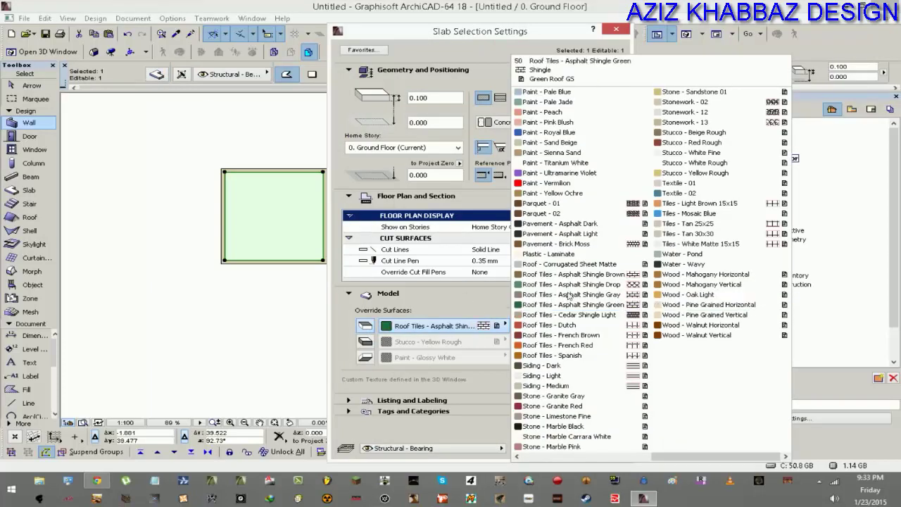
click(736, 144)
key(Return)
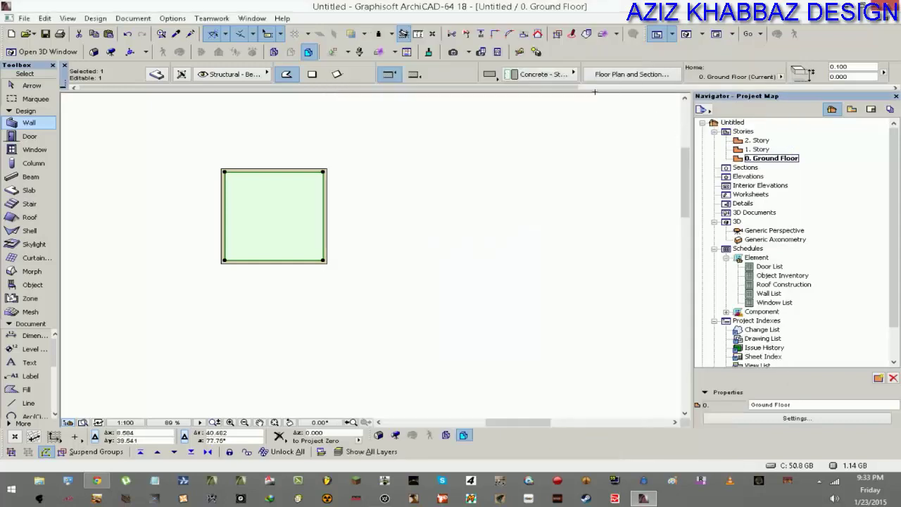
Step: In the surface settings, duplicate Stucco - White Rough as a new surface named wooden flooring A1
click(429, 52)
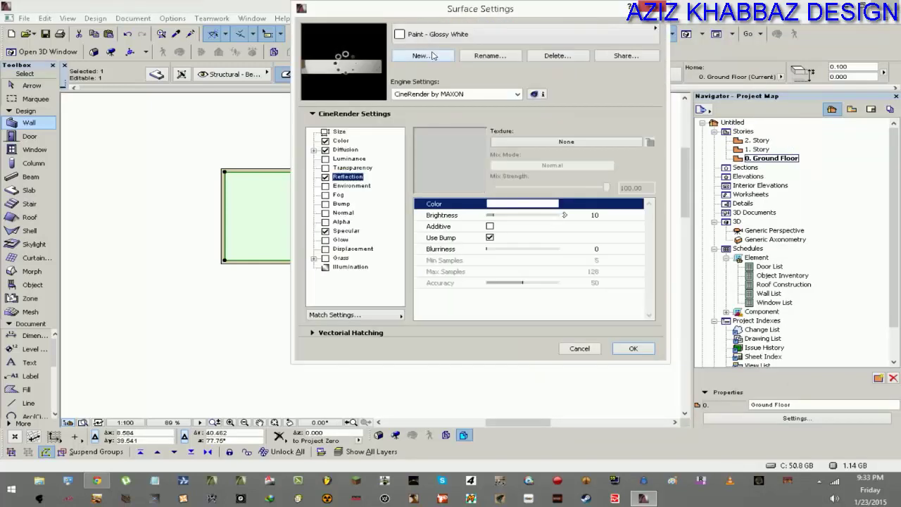
click(444, 35)
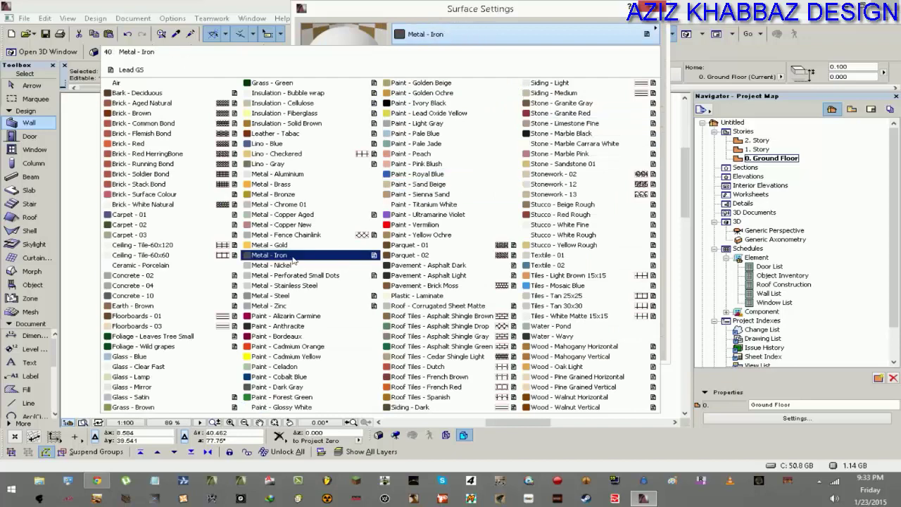
click(562, 214)
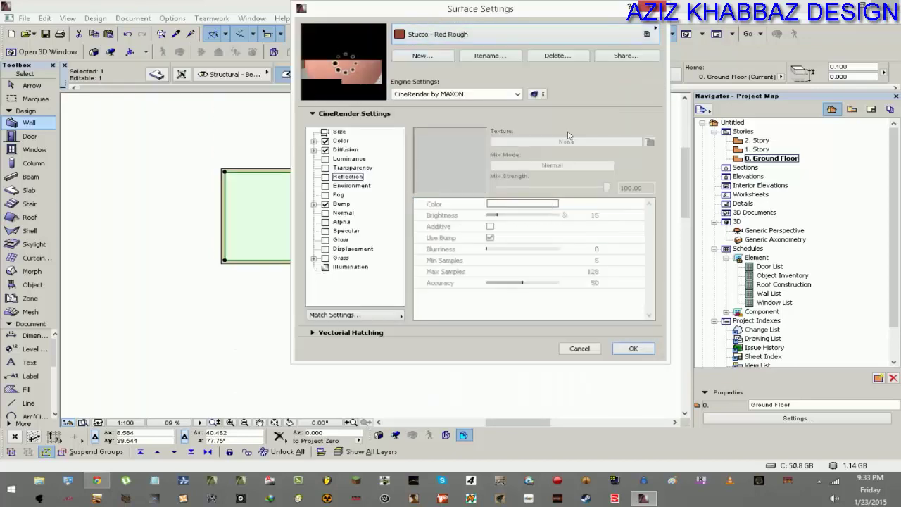
click(545, 34)
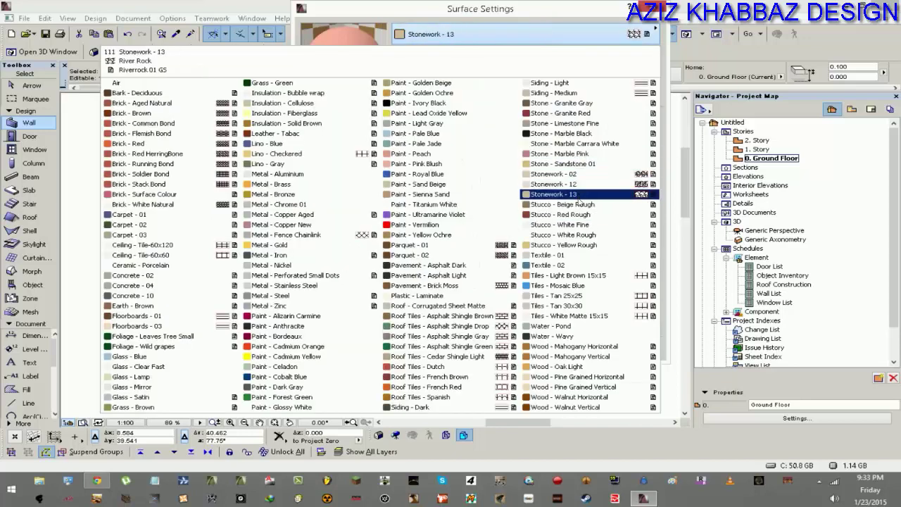
click(578, 203)
click(477, 34)
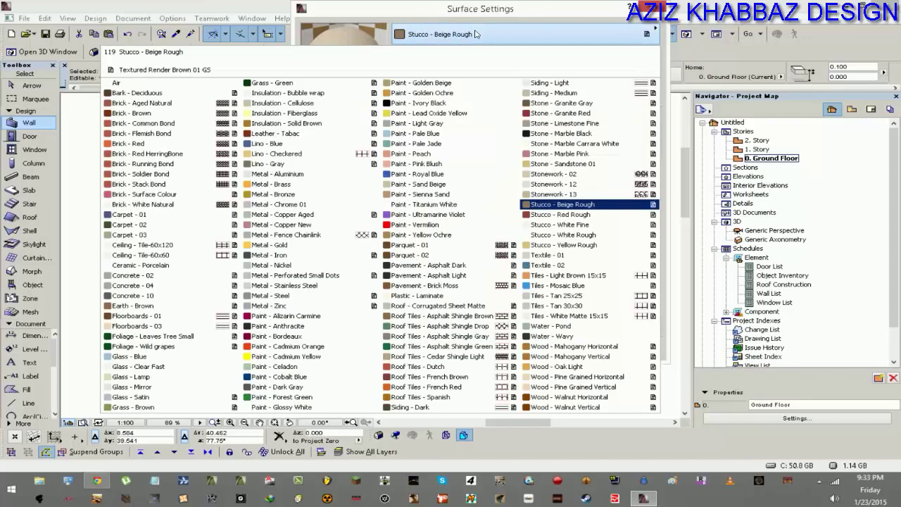
click(608, 235)
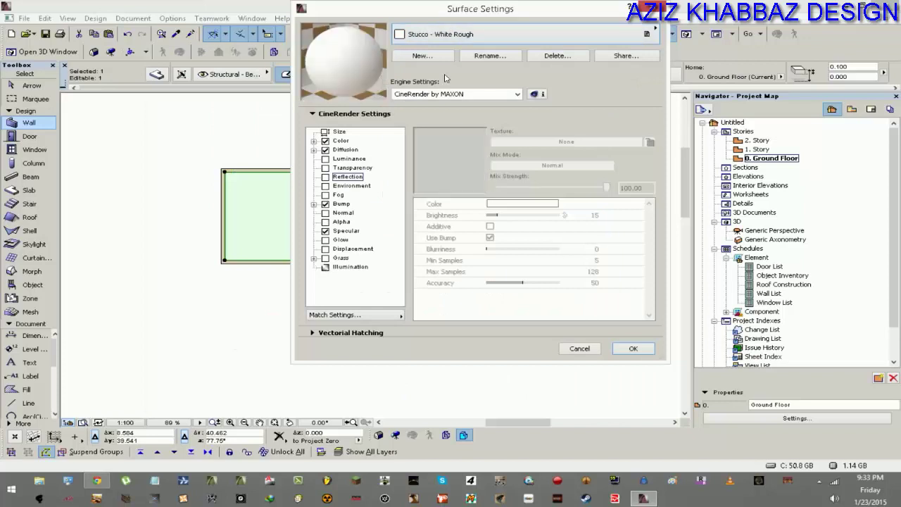
click(421, 56)
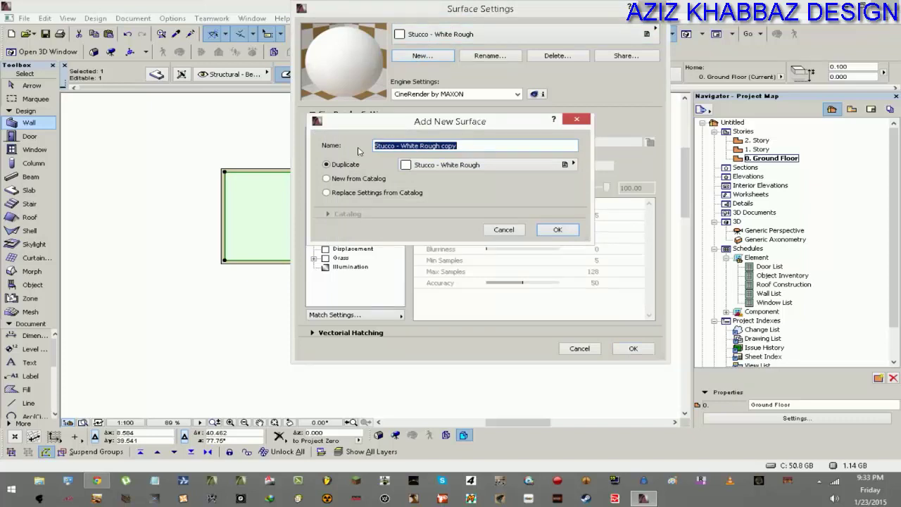
text(F)
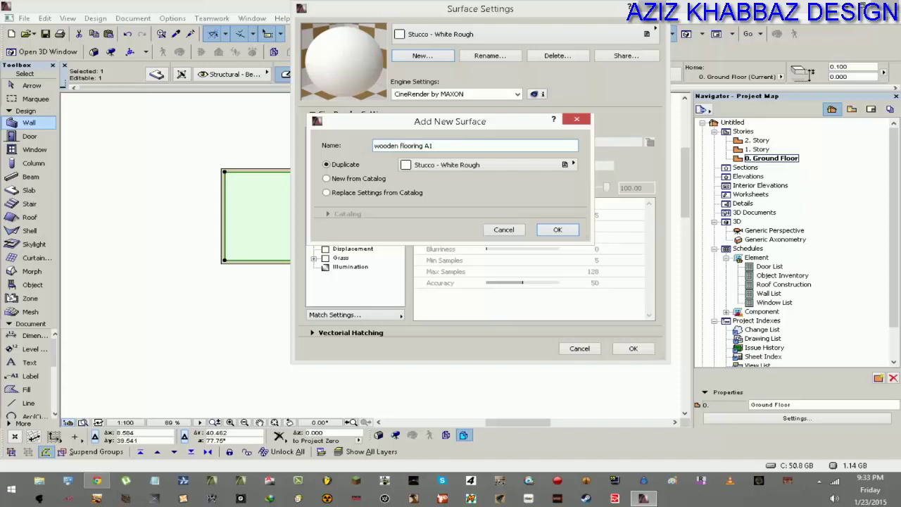
click(559, 230)
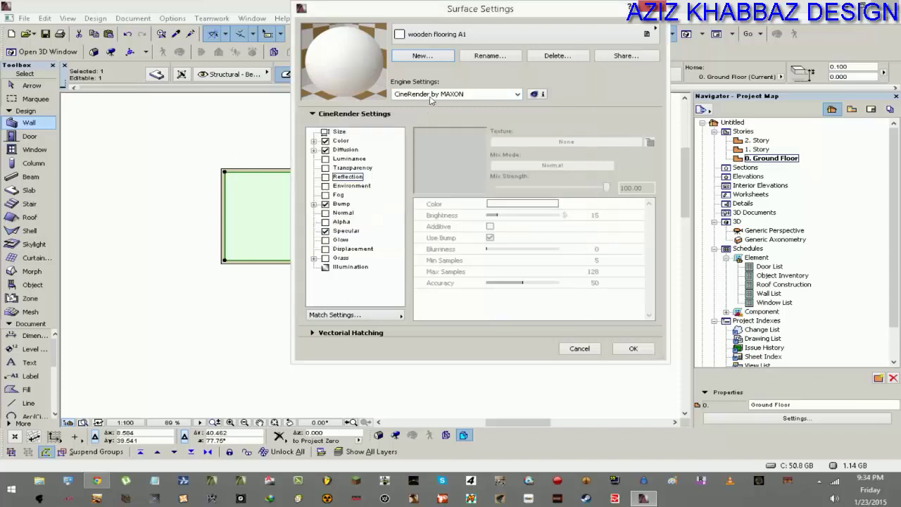
Step: In the Internal Engine settings of wooden flooring A1, load Oak Parquet 01 Light GS.jpg from the Wooden flooring 18 library folder as texture
click(517, 94)
click(451, 104)
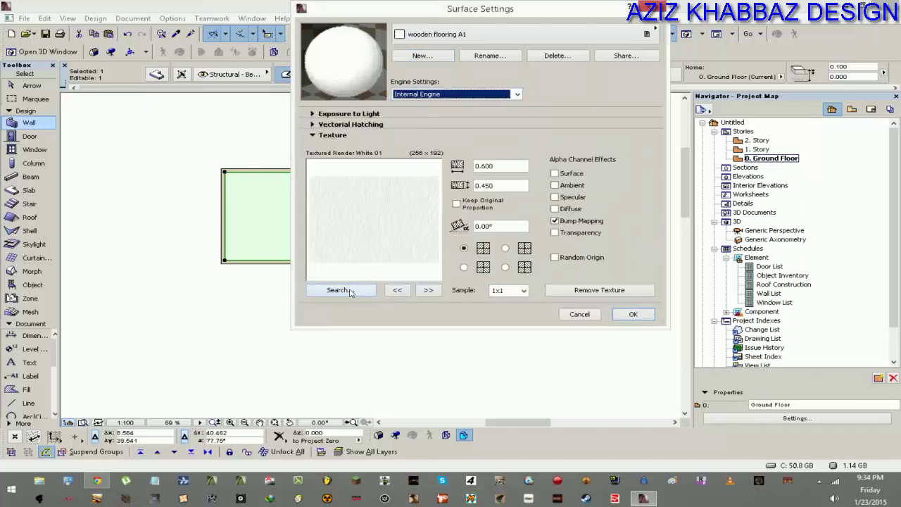
click(341, 290)
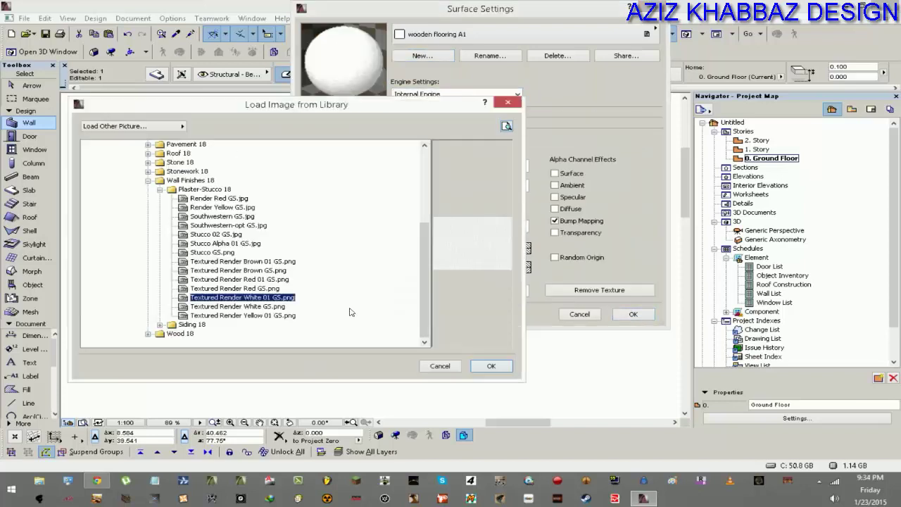
click(146, 181)
click(176, 225)
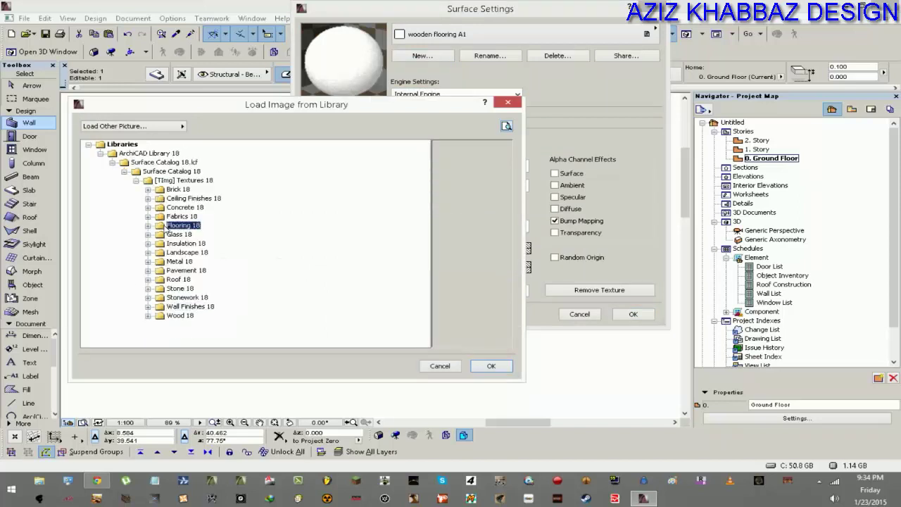
key(Right)
key(Down)
key(Down)
key(Down)
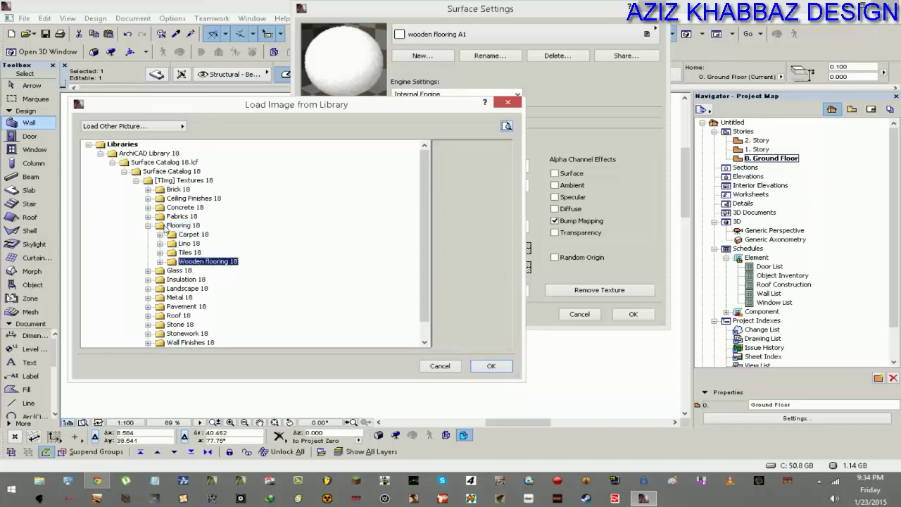
key(Right)
key(Down)
key(Down)
key(Down)
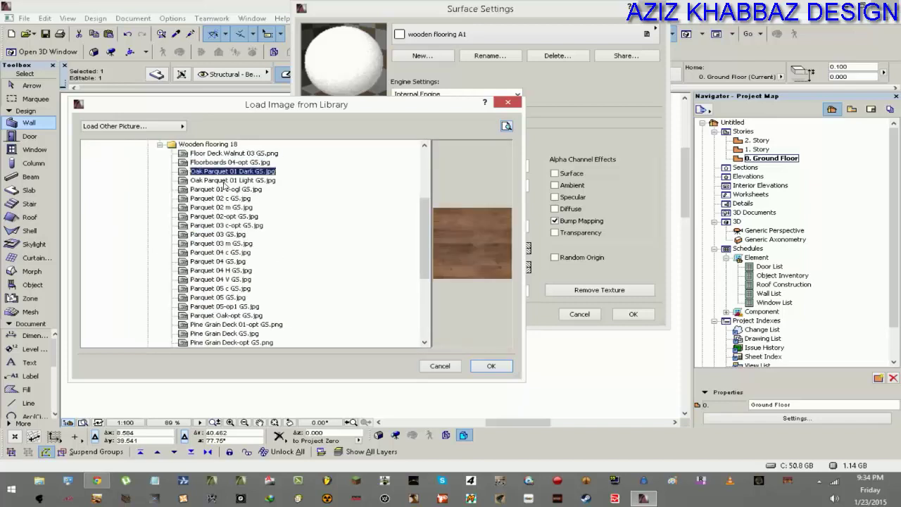
key(Down)
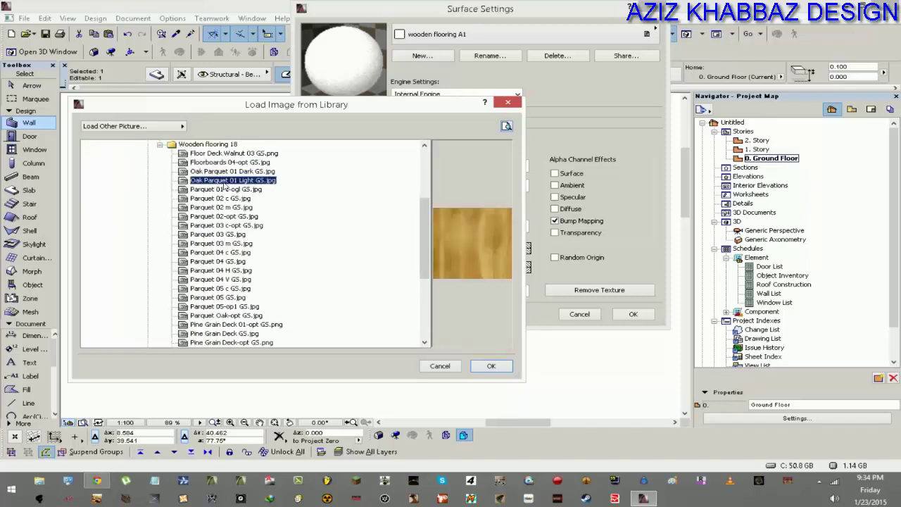
click(492, 366)
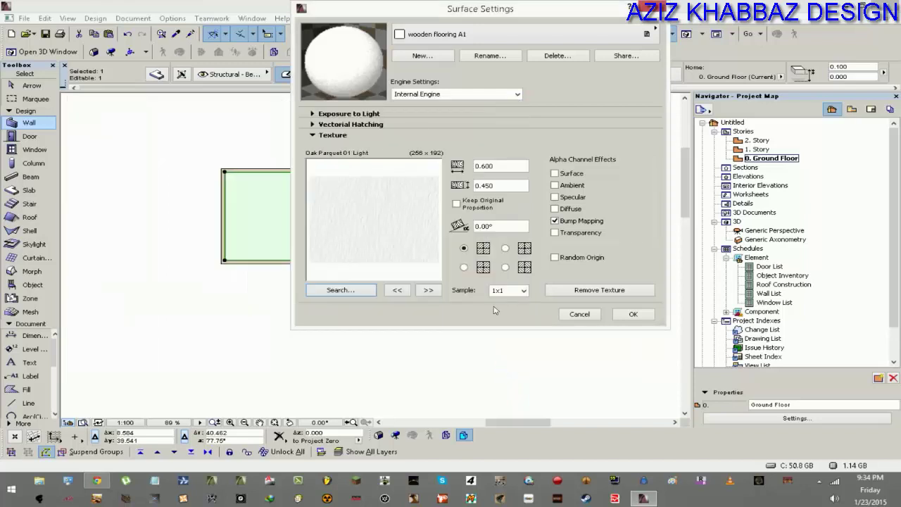
Step: Switch wooden flooring A1 to CineRender by MAXON and match its settings from the Internal Engine
click(425, 94)
click(422, 109)
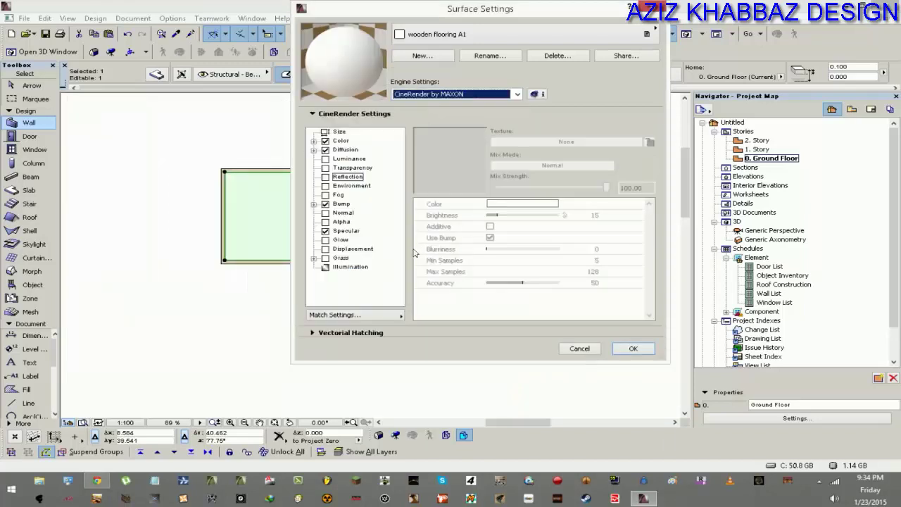
click(379, 318)
key(Escape)
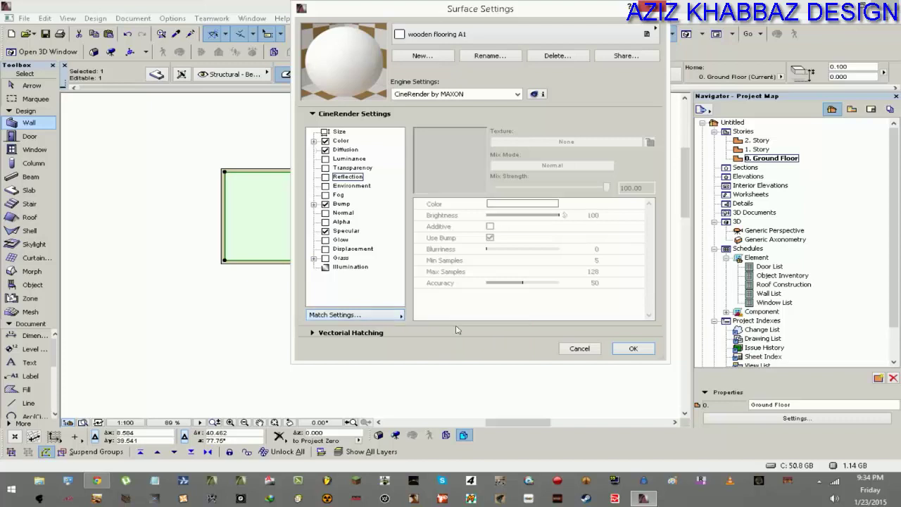
Step: Enable Reflection for wooden flooring A1 with a brightness of 55 and apply the surface settings
click(326, 176)
click(585, 215)
text(60)
double_click(593, 214)
text(55)
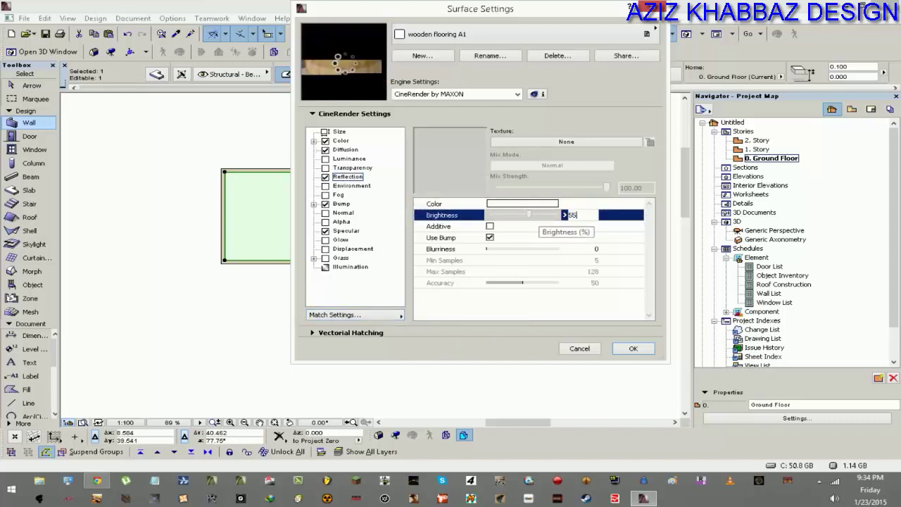
key(Return)
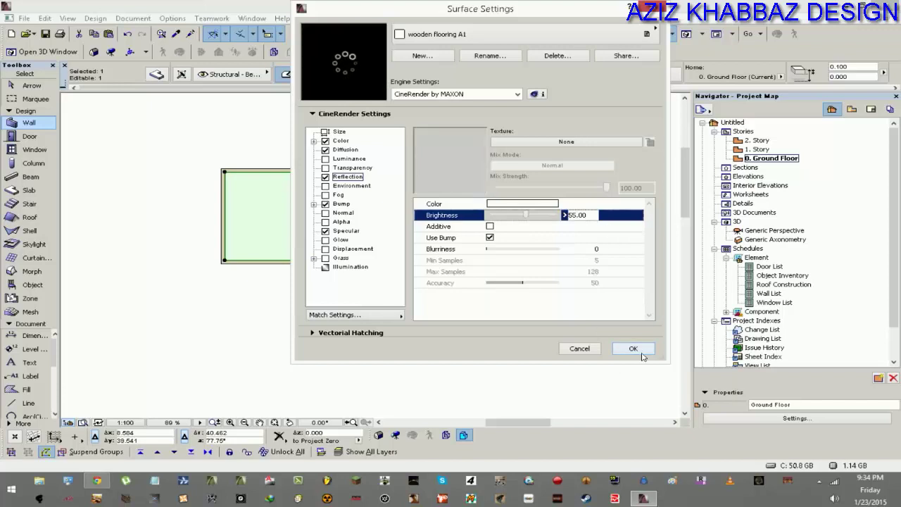
click(634, 348)
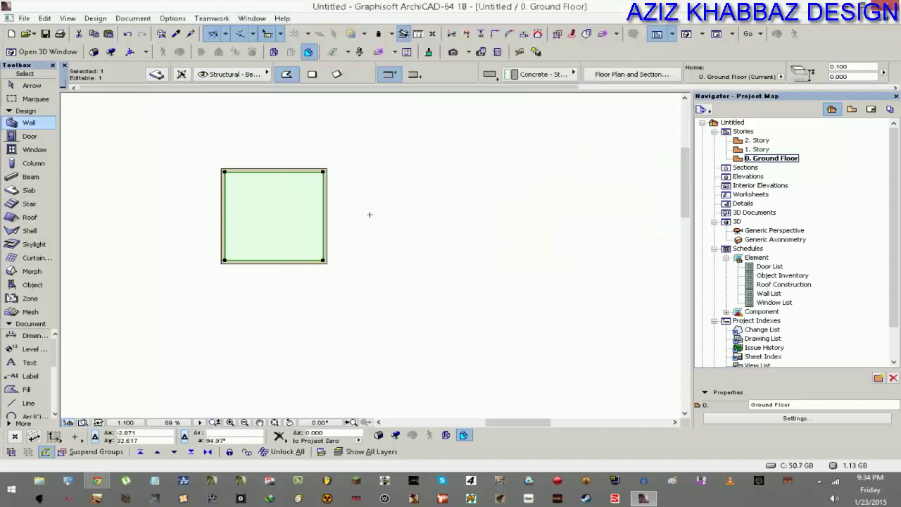
Step: Override the slab's top surface with wooden flooring A1, apply the slab settings and deselect the slab
key(Escape)
click(284, 199)
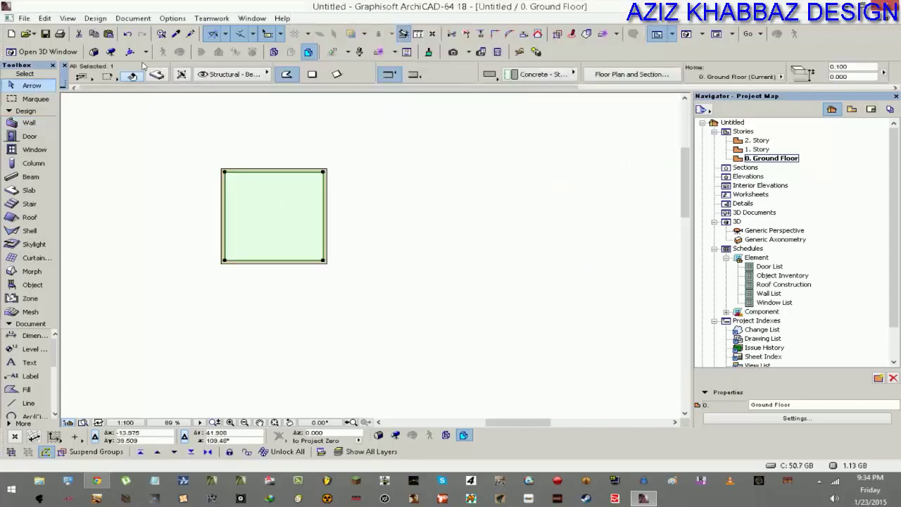
double_click(235, 191)
click(367, 326)
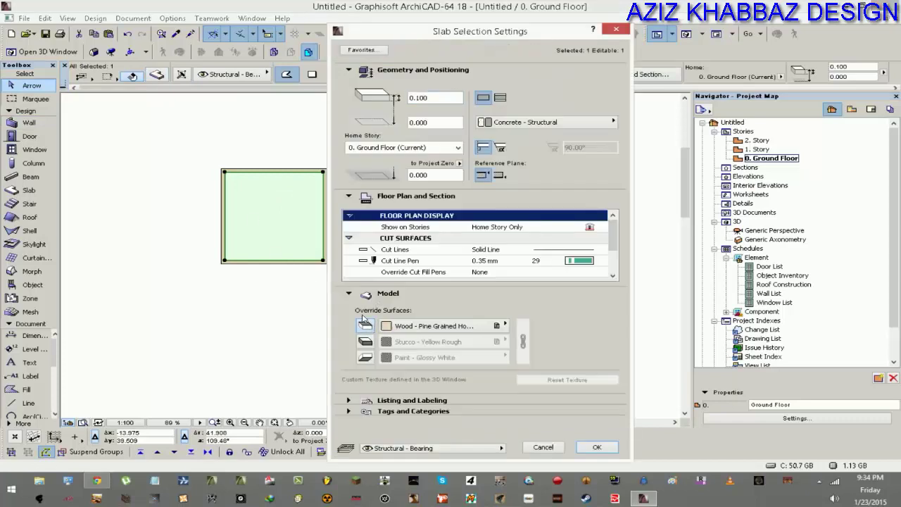
click(429, 326)
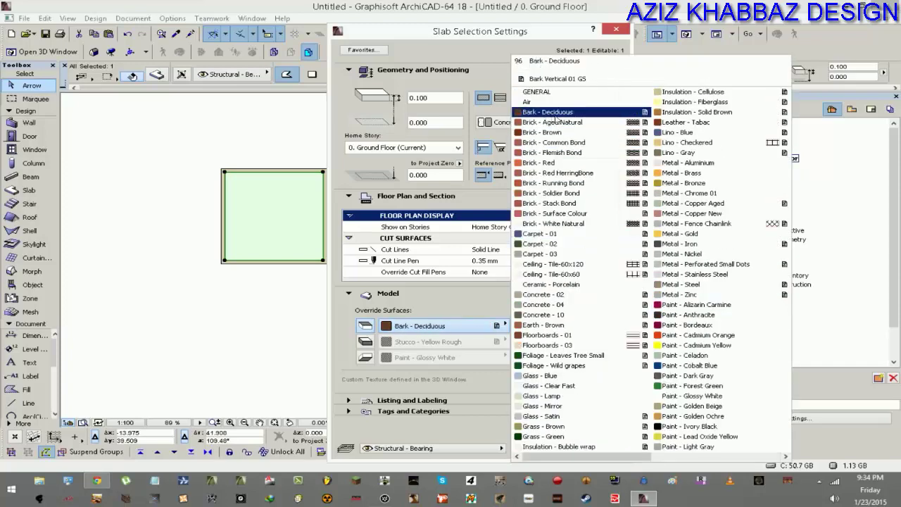
scroll(556, 120, down, 2)
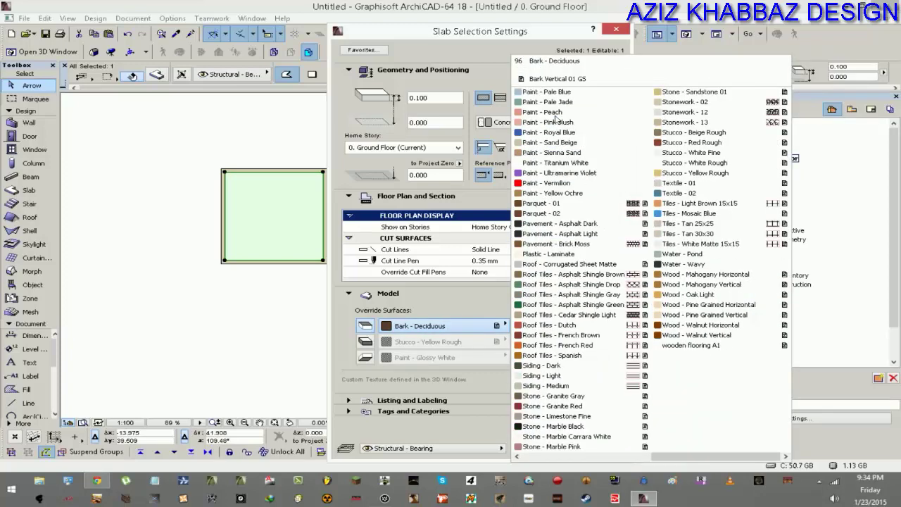
click(715, 346)
click(596, 446)
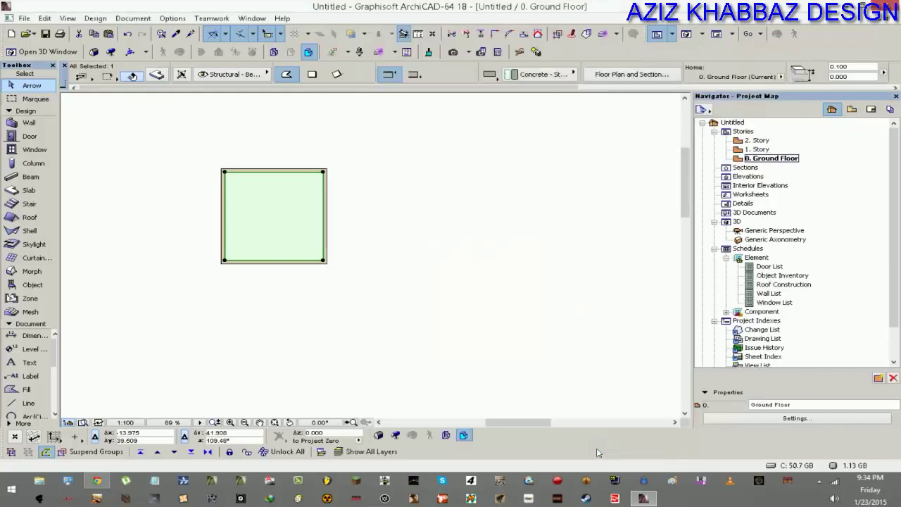
key(Escape)
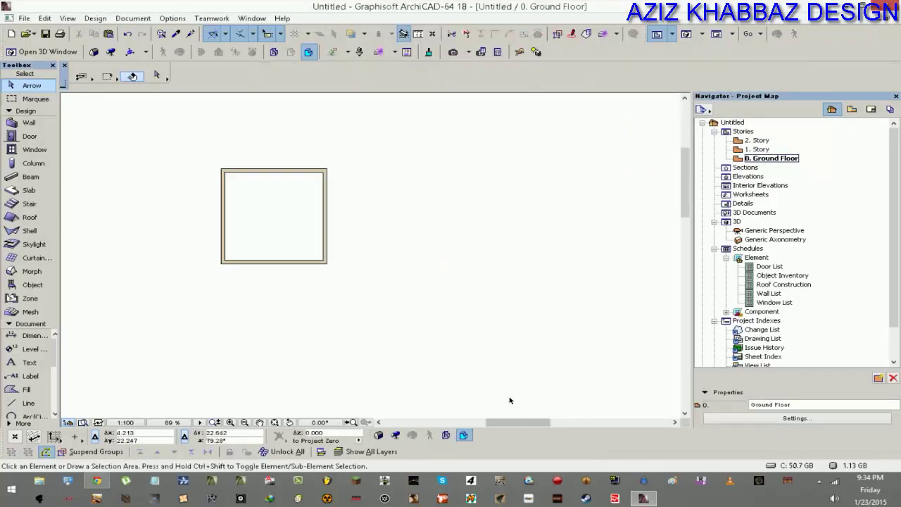
Step: In the surface settings, duplicate wooden flooring A1 as a new surface named wooden flooring A2
click(297, 173)
key(Escape)
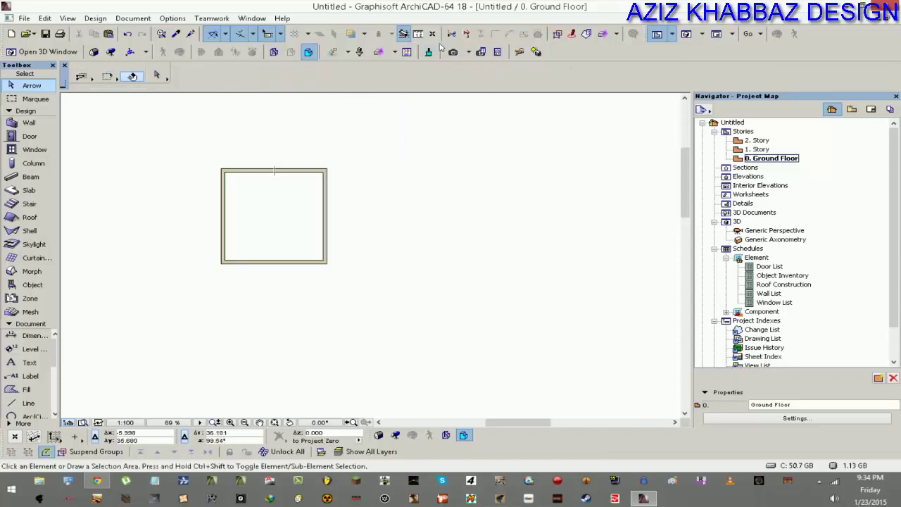
click(429, 53)
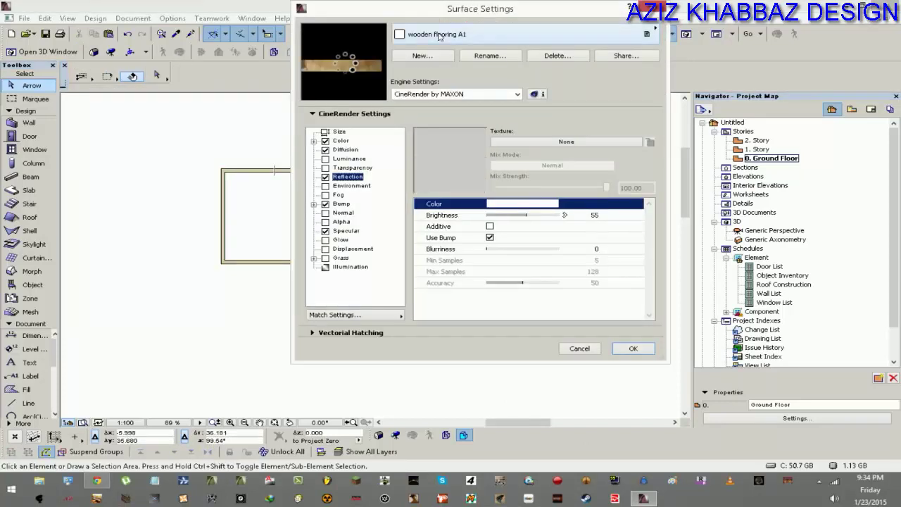
click(424, 55)
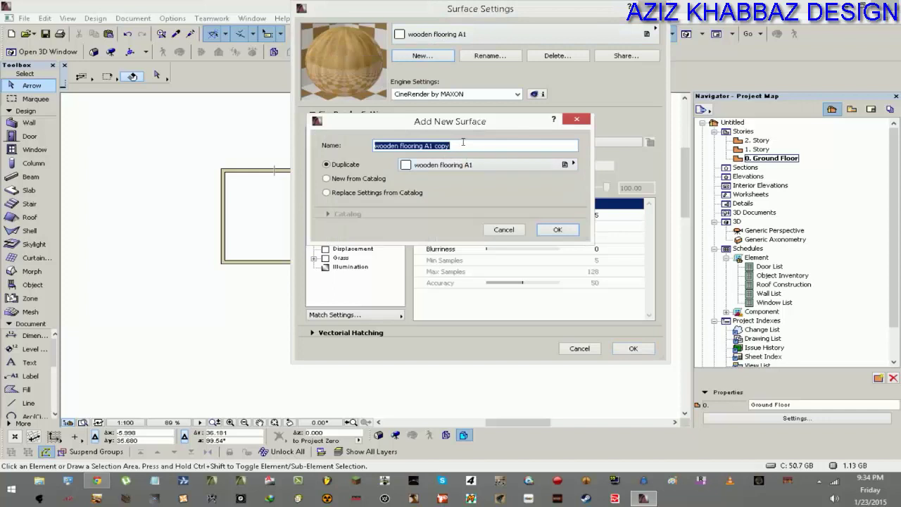
drag(463, 144, 428, 160)
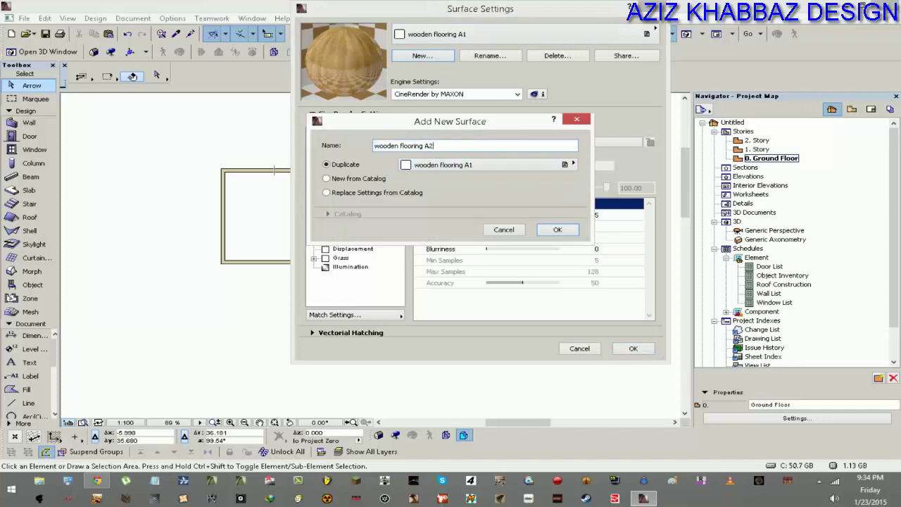
click(557, 229)
Step: In the Internal Engine settings of wooden flooring A2, load Siding Dark GS.png from the Siding 18 wall finishes folder as texture
click(423, 94)
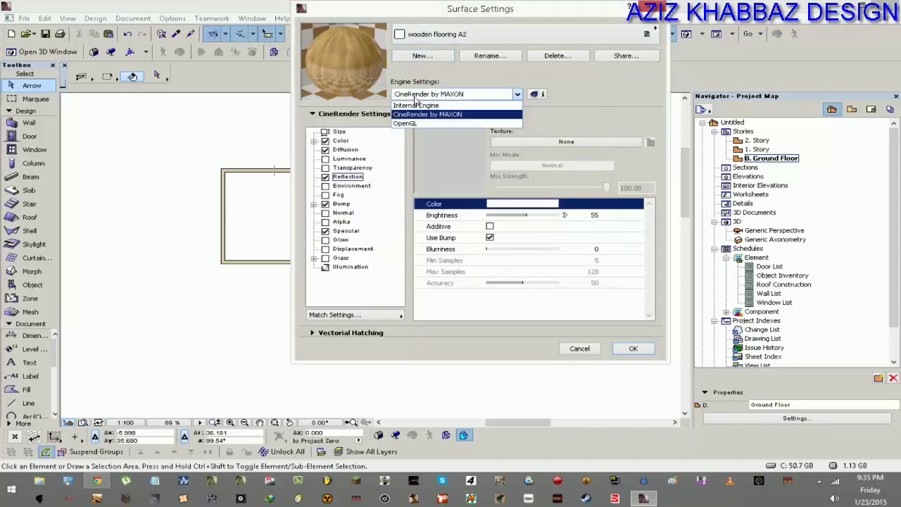
click(418, 106)
click(356, 291)
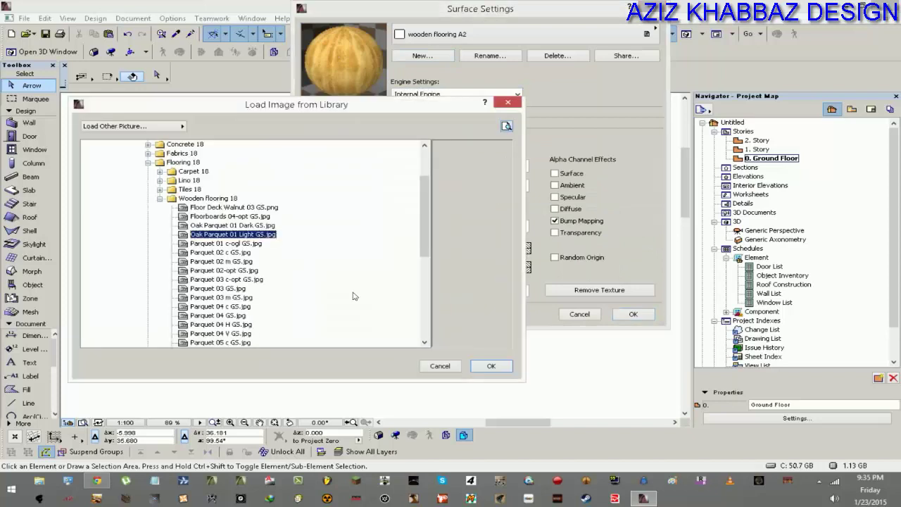
click(159, 198)
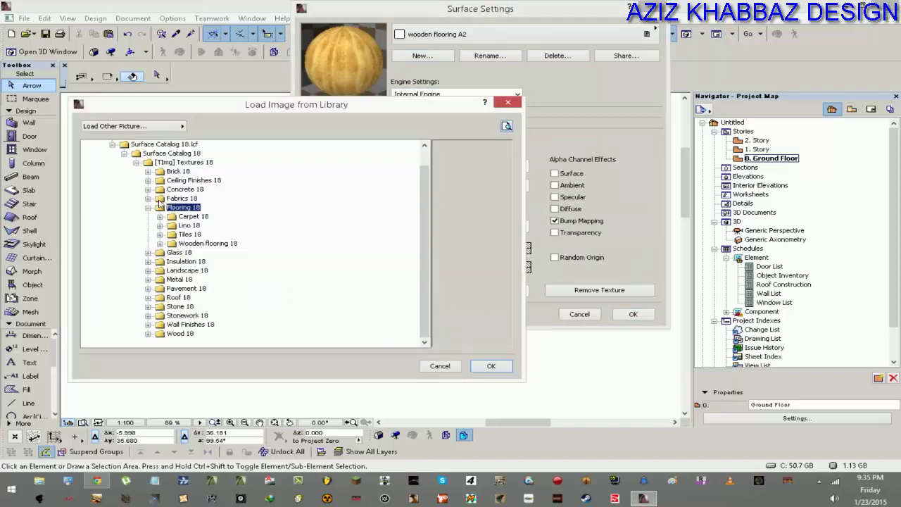
key(Left)
key(Left)
key(Down)
key(Down)
key(Down)
key(Down)
key(Down)
key(Down)
key(Down)
key(Down)
key(Down)
key(Right)
key(Down)
key(Down)
key(Right)
key(Down)
key(Down)
key(Down)
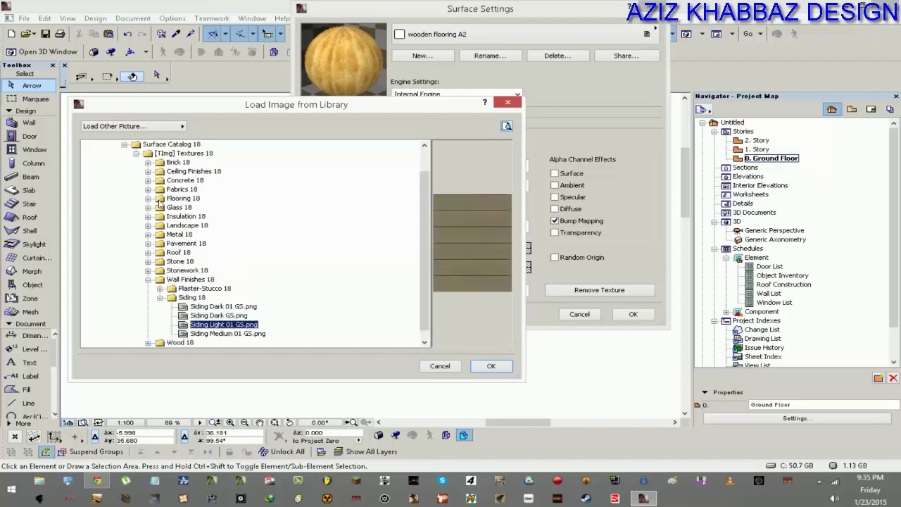
key(Up)
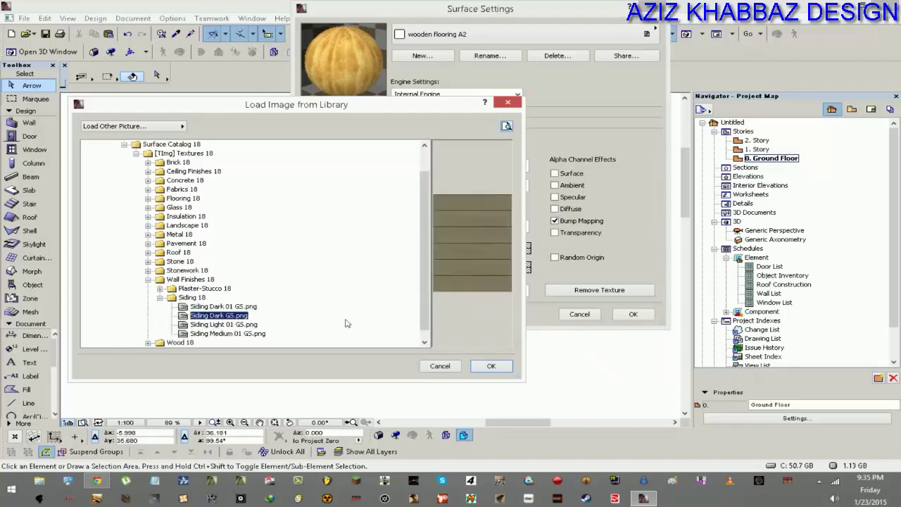
click(492, 371)
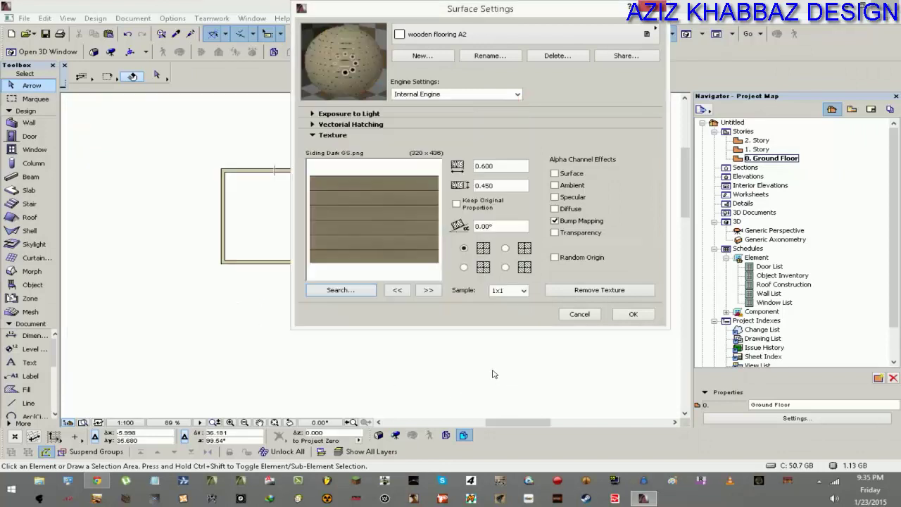
Step: Match the CineRender settings of wooden flooring A2 from the Internal Engine, leave Reflection disabled and apply the surface settings
click(445, 97)
click(432, 114)
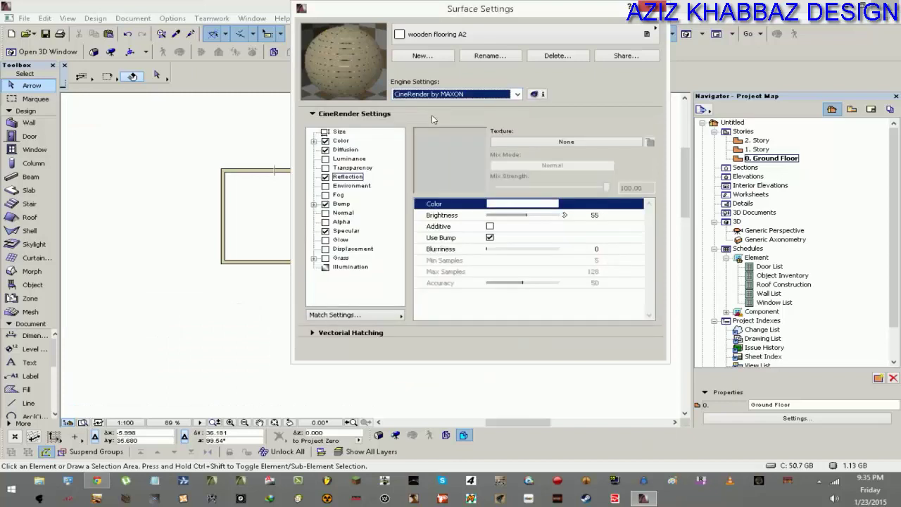
click(367, 317)
click(458, 322)
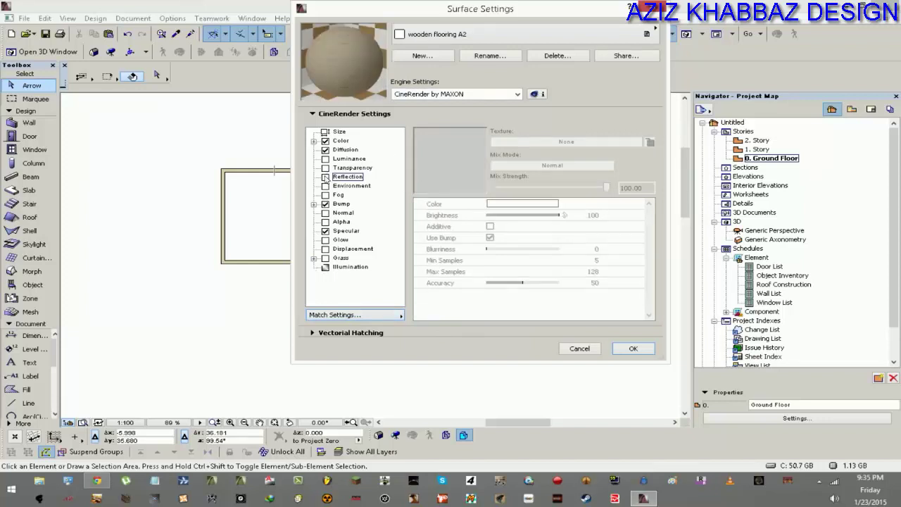
click(325, 177)
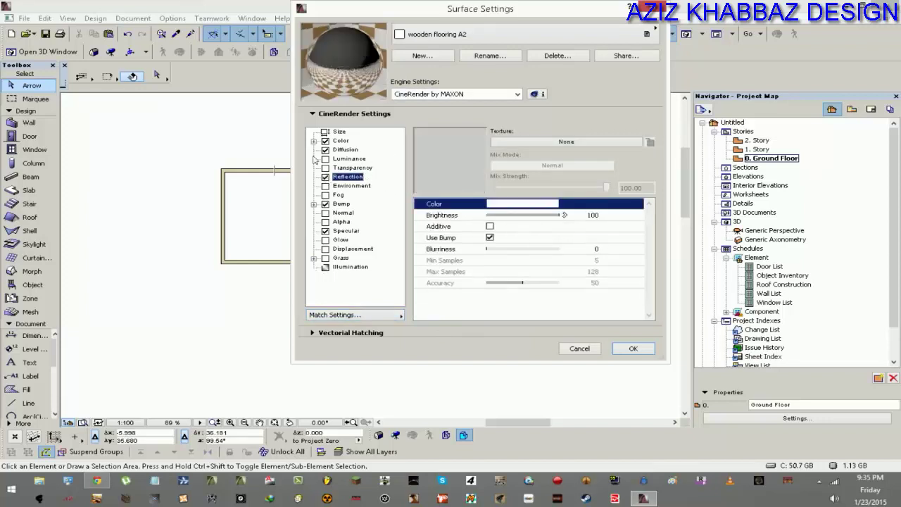
click(326, 176)
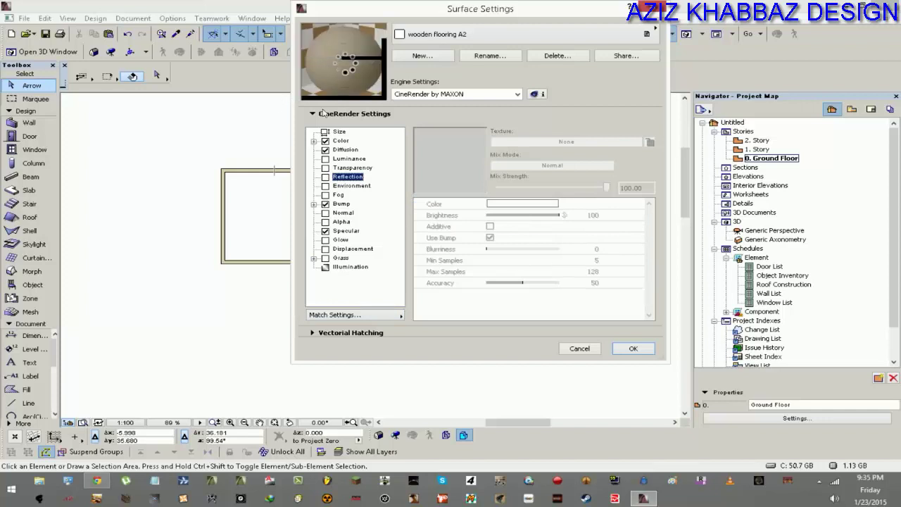
click(631, 350)
Step: Override the inside face surface of all four walls with wooden flooring A2 and apply the wall settings
click(269, 199)
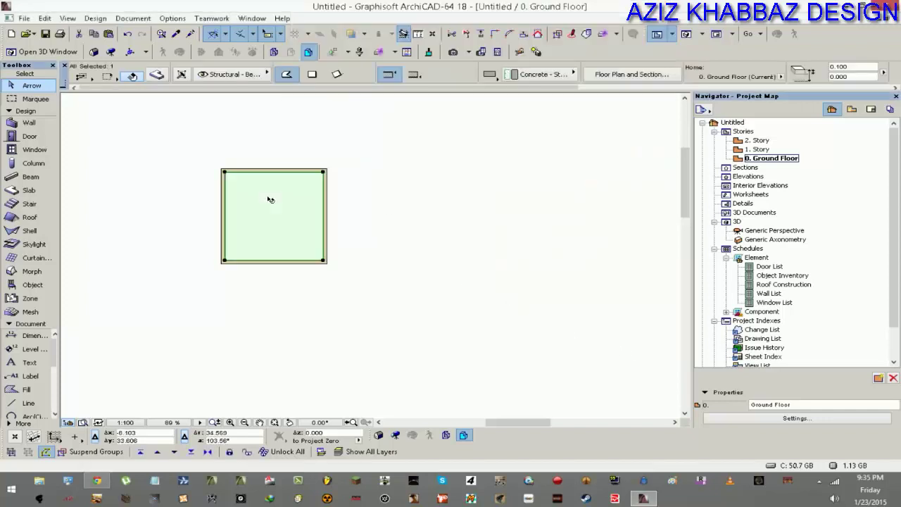
click(209, 157)
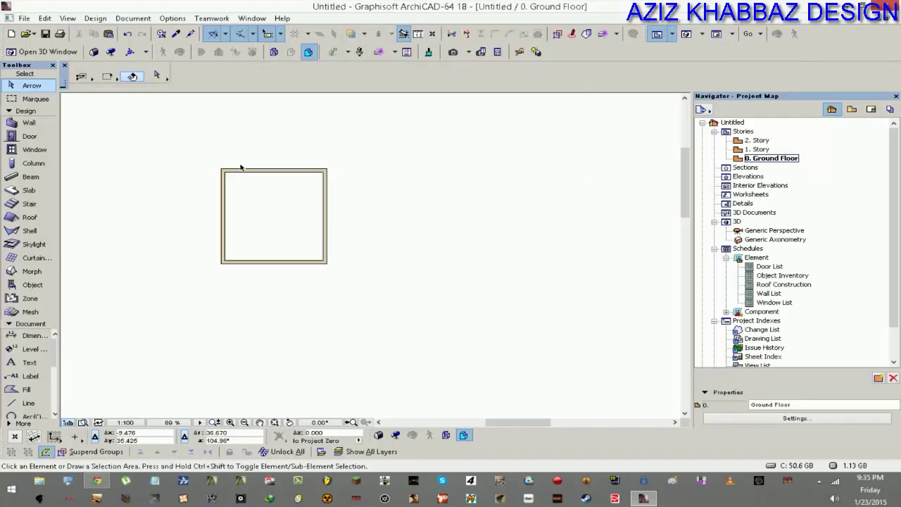
click(240, 167)
key(ctrl+a)
click(156, 76)
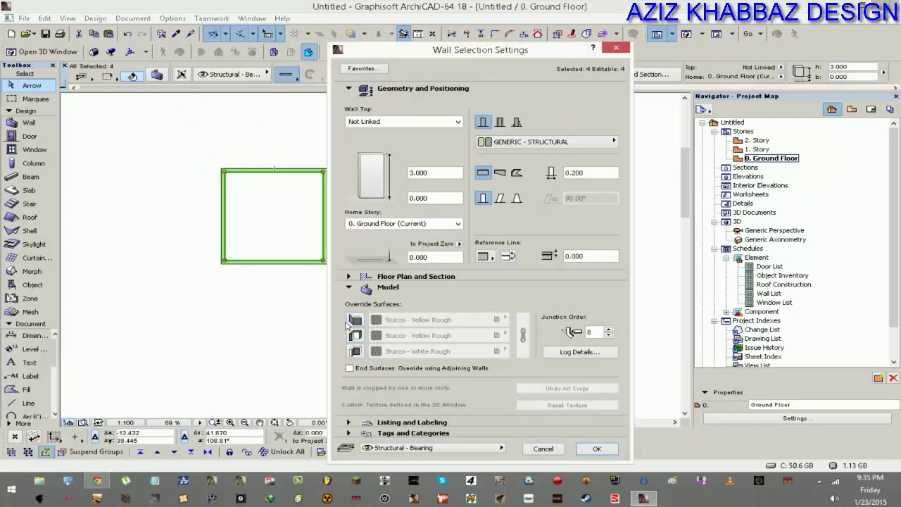
click(355, 352)
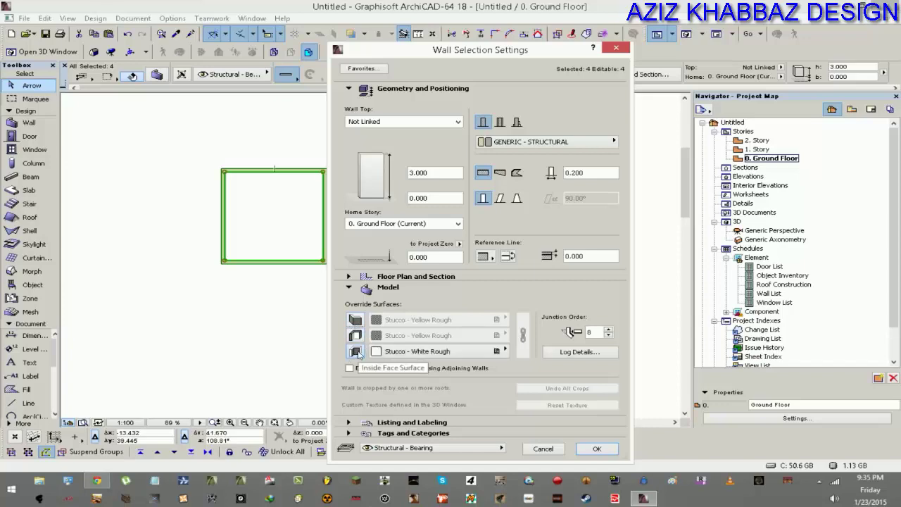
click(422, 351)
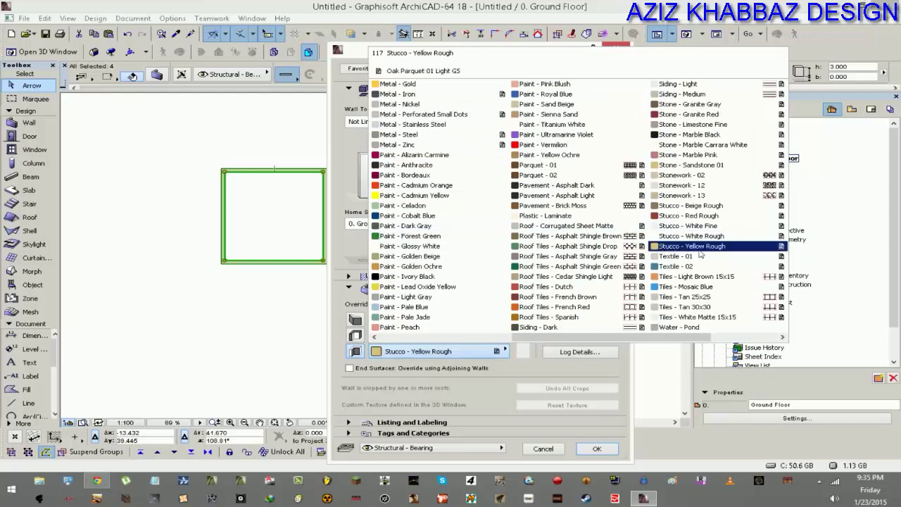
scroll(716, 262, down, 3)
click(713, 175)
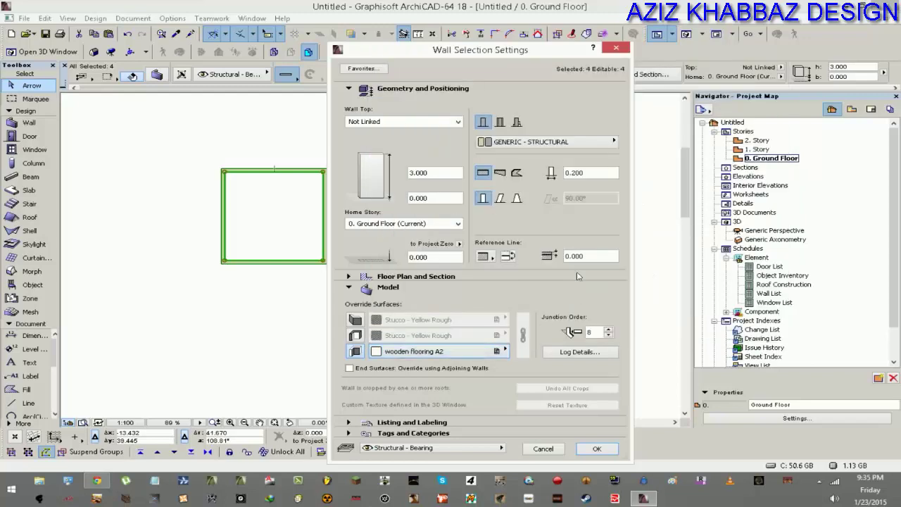
click(596, 450)
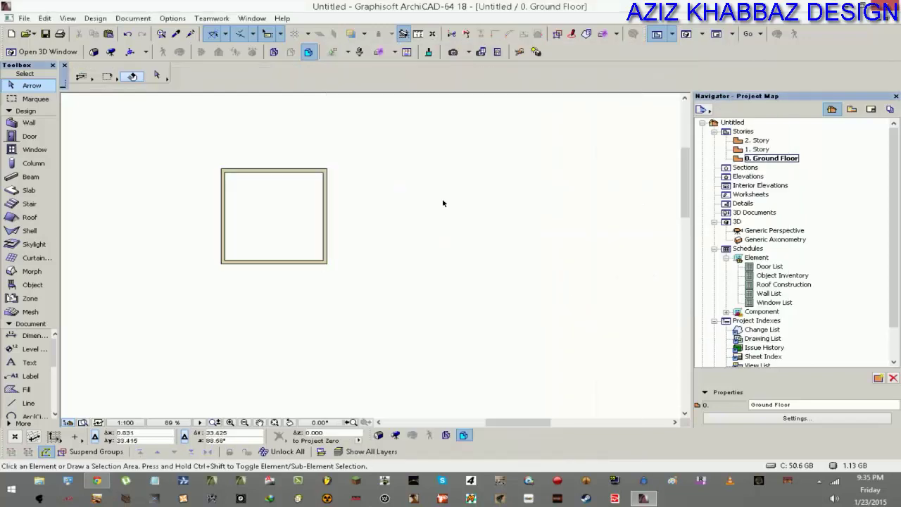
Step: In the 3D view, turn off the four walls' inside-face override, apply wooden flooring A2 to their opposite face instead and deselect
key(F3)
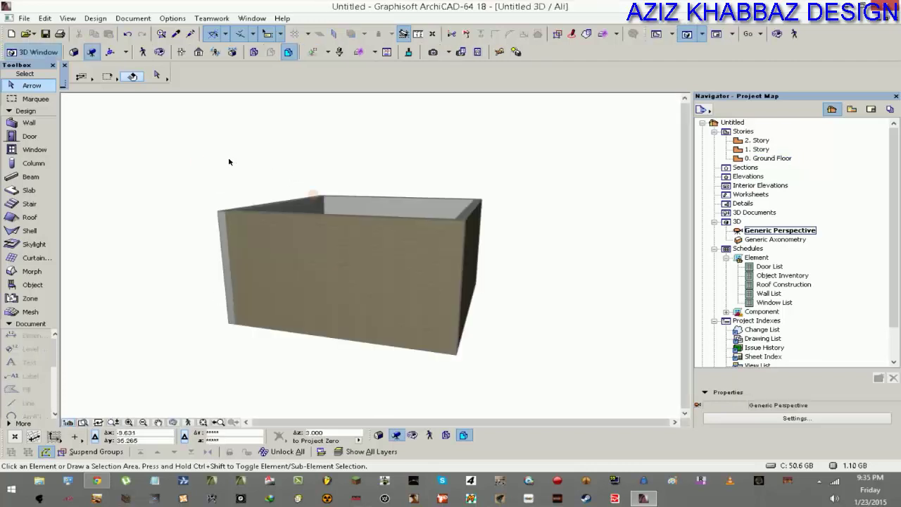
shift+middle_drag(229, 162, 415, 202)
key(ctrl+a)
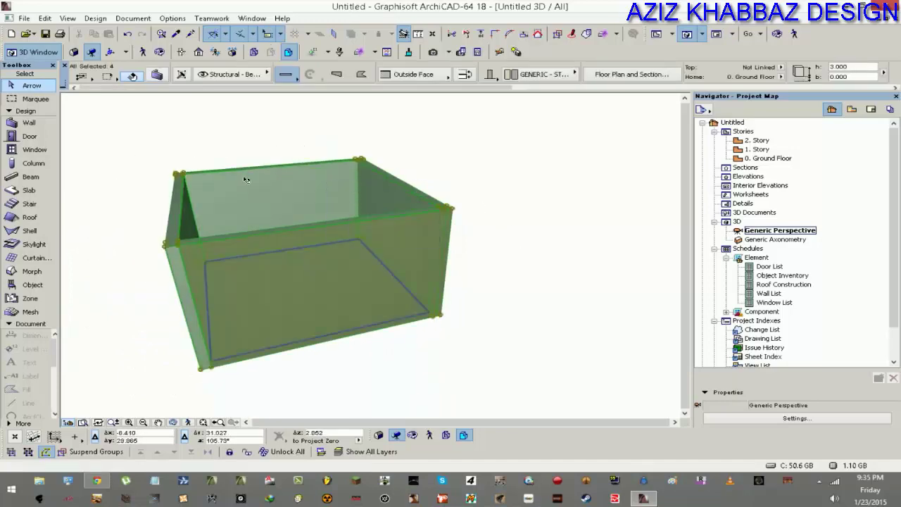
click(156, 75)
click(355, 351)
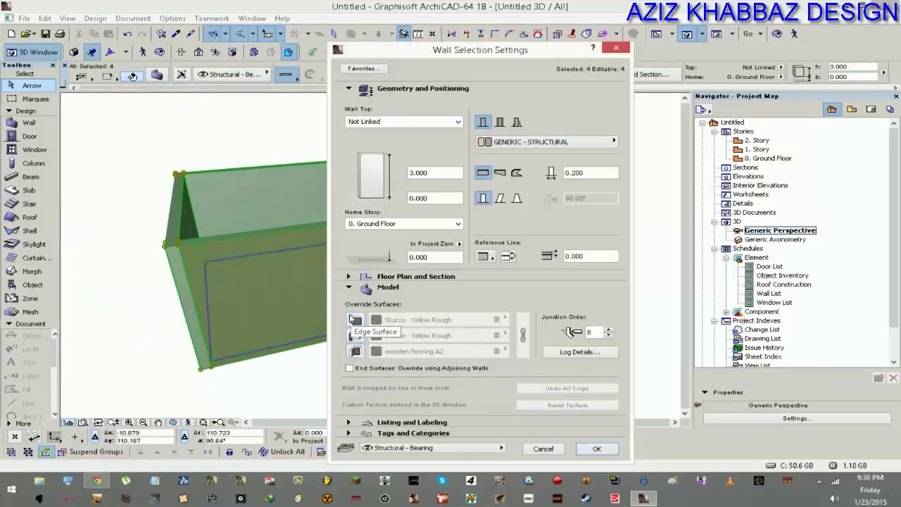
click(355, 320)
click(423, 320)
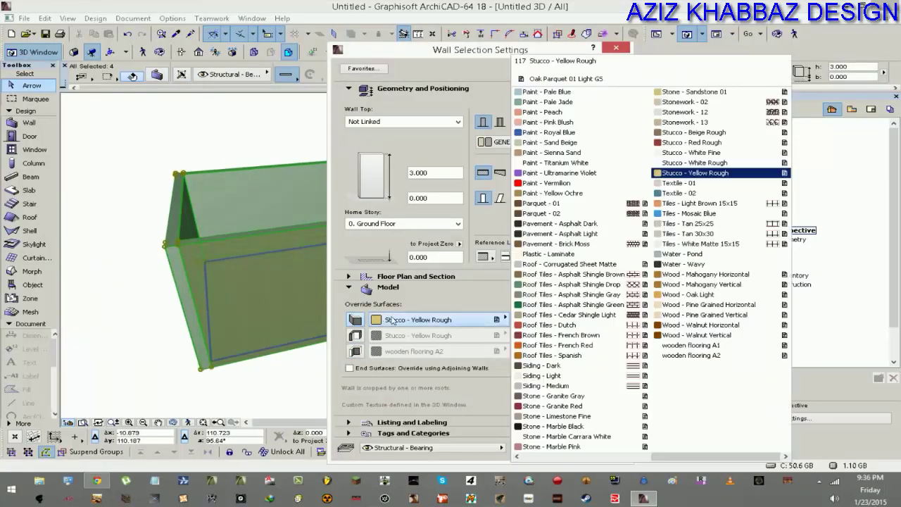
click(707, 355)
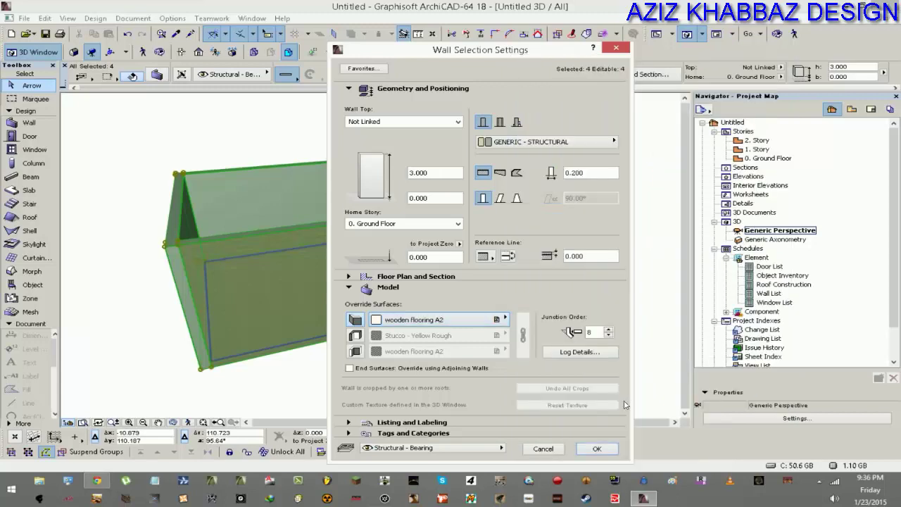
click(595, 448)
key(Escape)
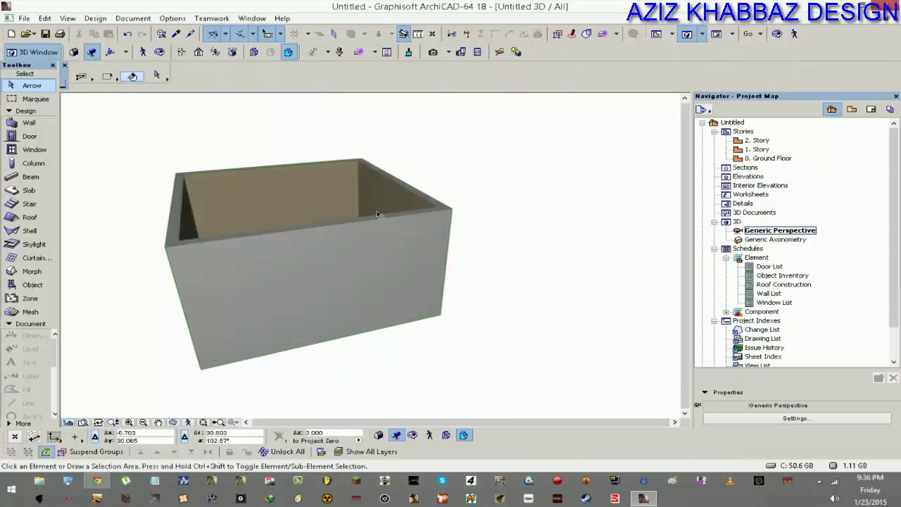
Step: On the ground floor plan, place a camera just inside the middle of the lower wall, aimed straight at a target beyond the upper wall
key(F2)
click(21, 323)
click(21, 332)
click(32, 261)
click(273, 262)
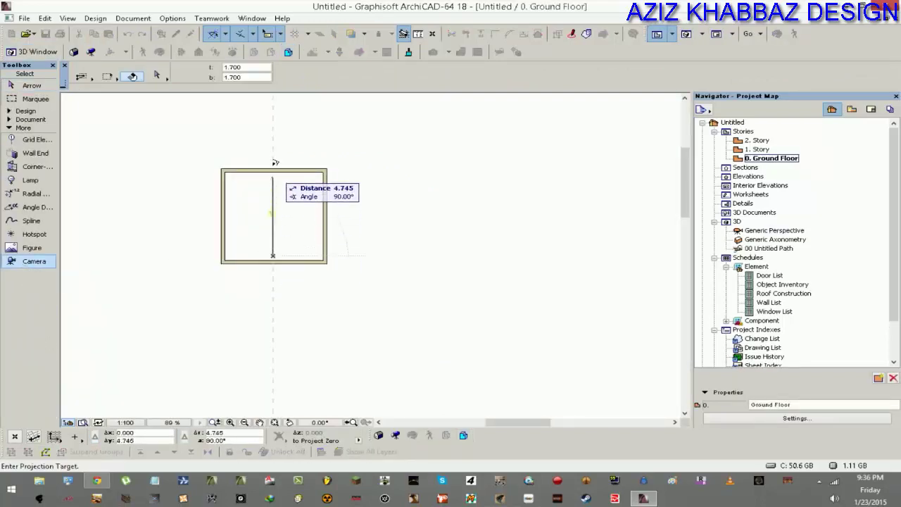
click(273, 143)
key(Escape)
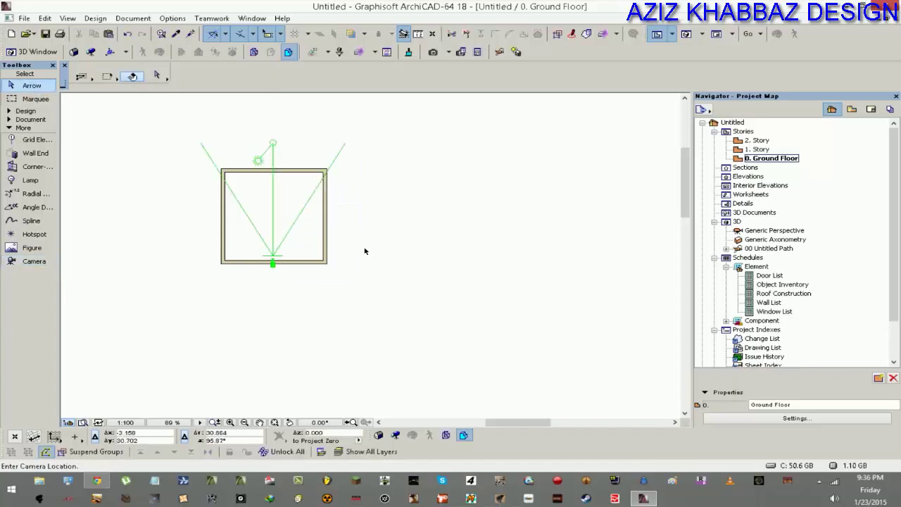
Step: Open the Camera 1 view in 3D and look around the room to examine the wall and floor surfaces
key(F3)
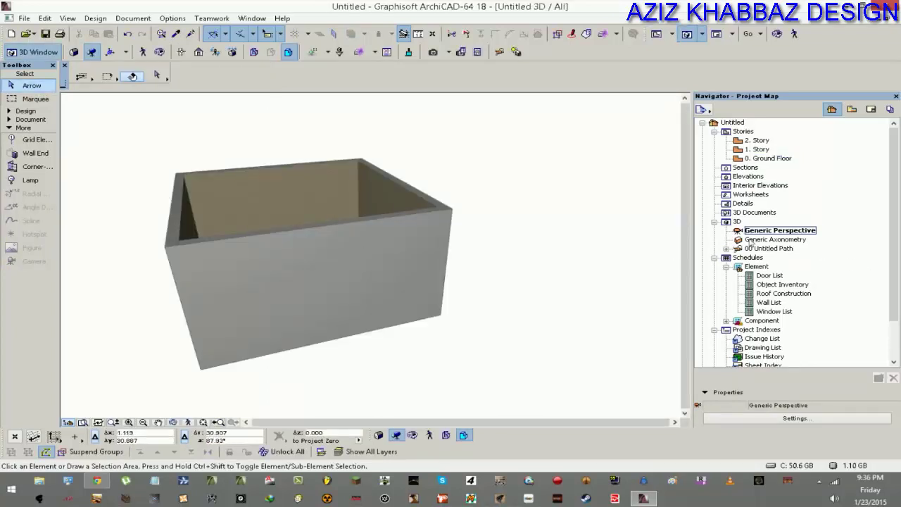
click(767, 248)
click(726, 249)
double_click(767, 258)
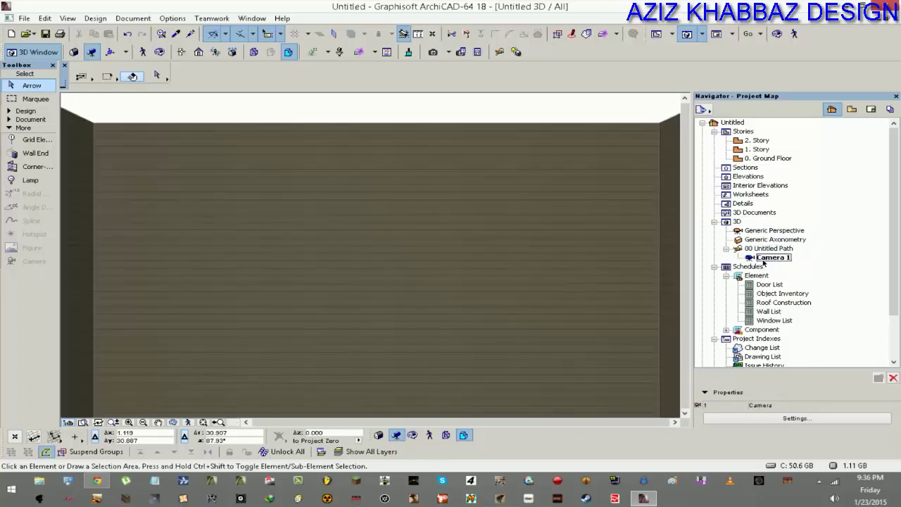
drag(386, 315, 324, 180)
key(shift+F3)
key(Escape)
Step: On the ground floor plan, choose Coffee Table 01 18 from the Tables 18 library folder and place it near the room's centre
key(F2)
scroll(177, 161, up, 3)
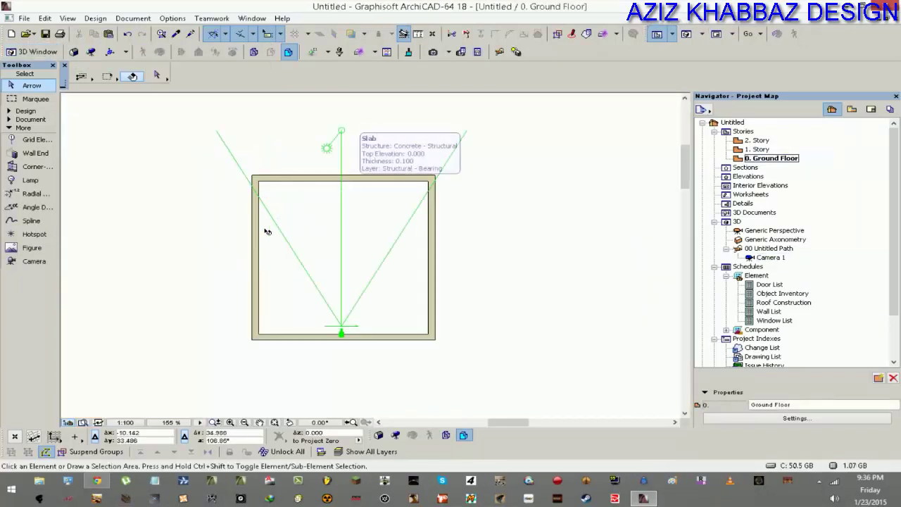
click(11, 128)
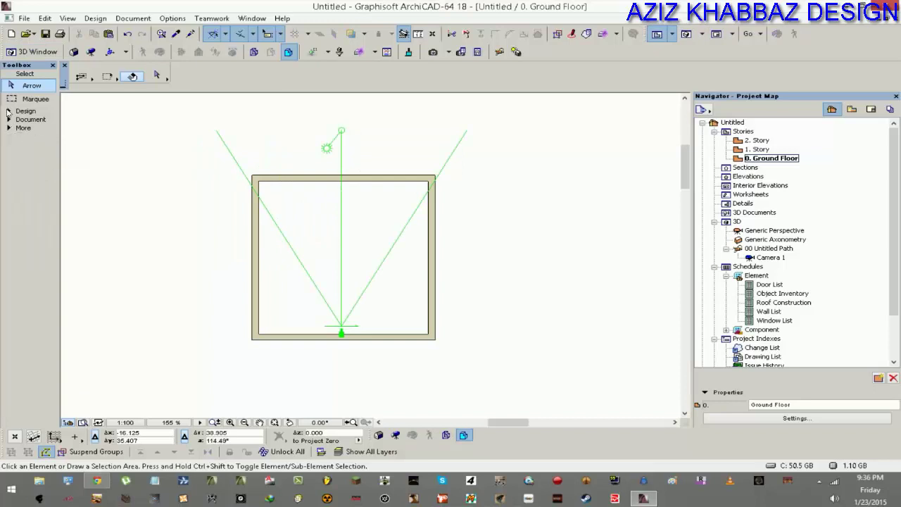
click(9, 111)
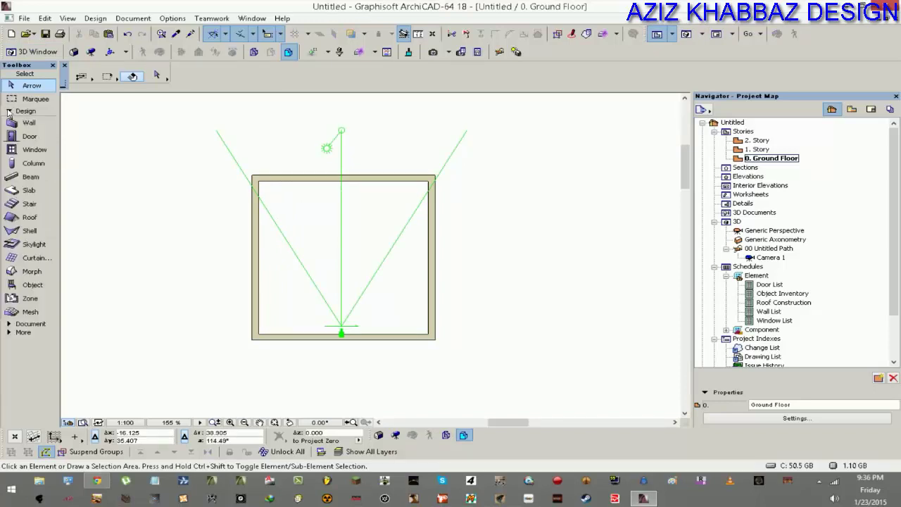
click(29, 285)
key(ctrl+t)
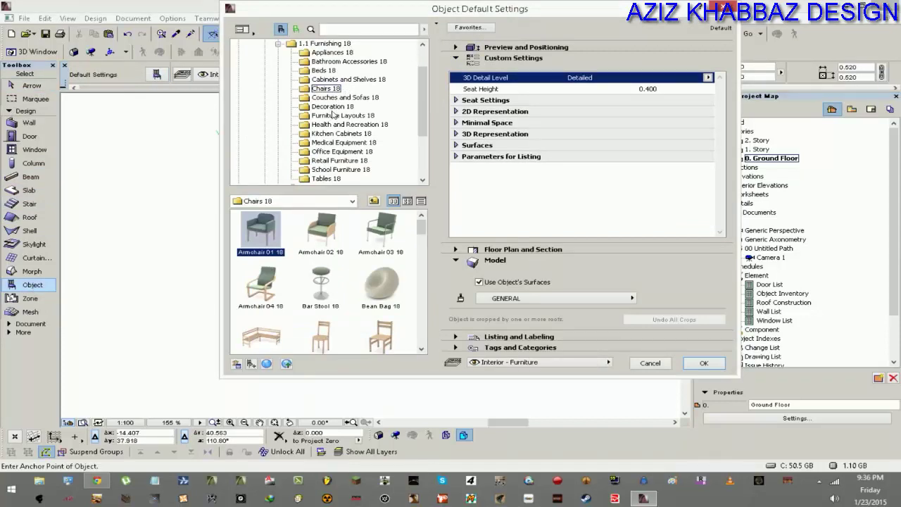
click(423, 105)
scroll(299, 165, down, 1)
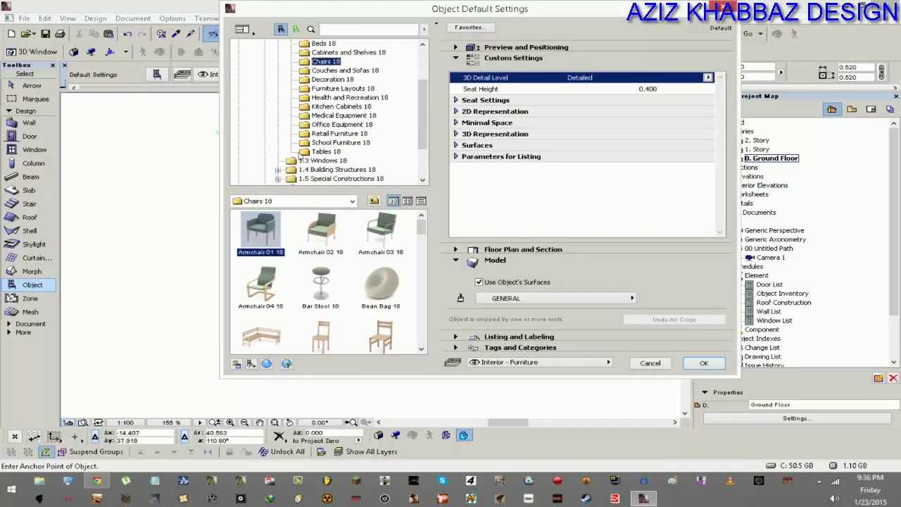
click(303, 153)
scroll(273, 126, up, 2)
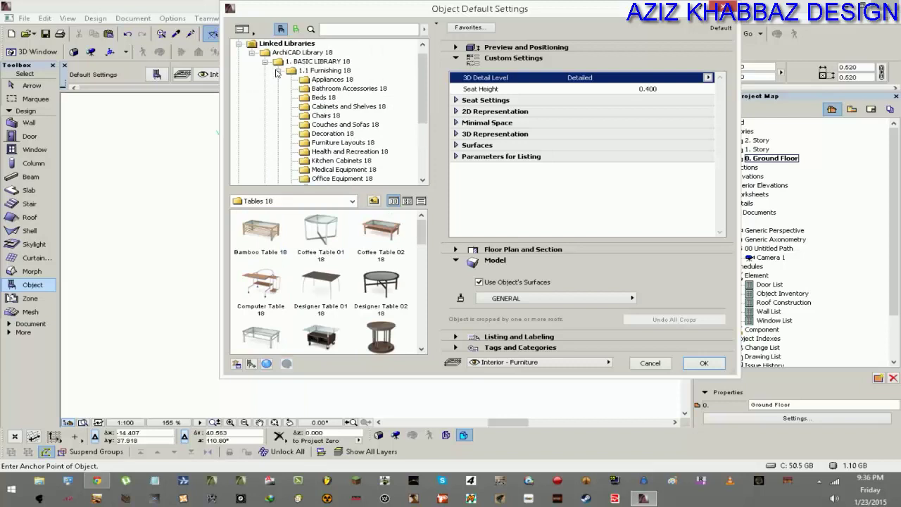
scroll(305, 105, down, 1)
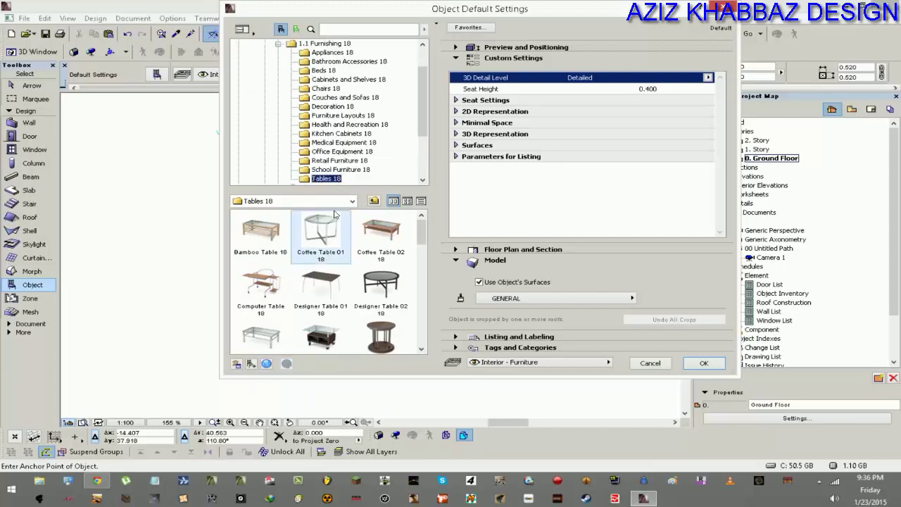
click(341, 230)
click(703, 362)
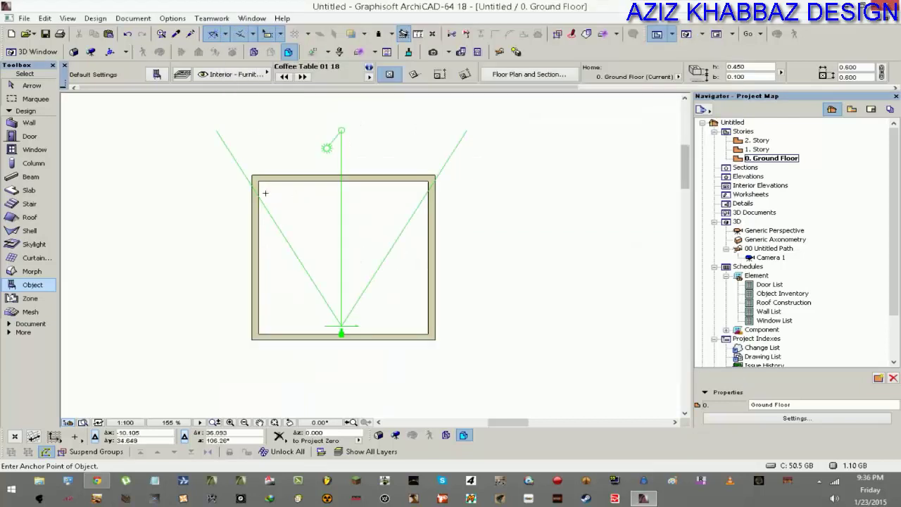
key(Escape)
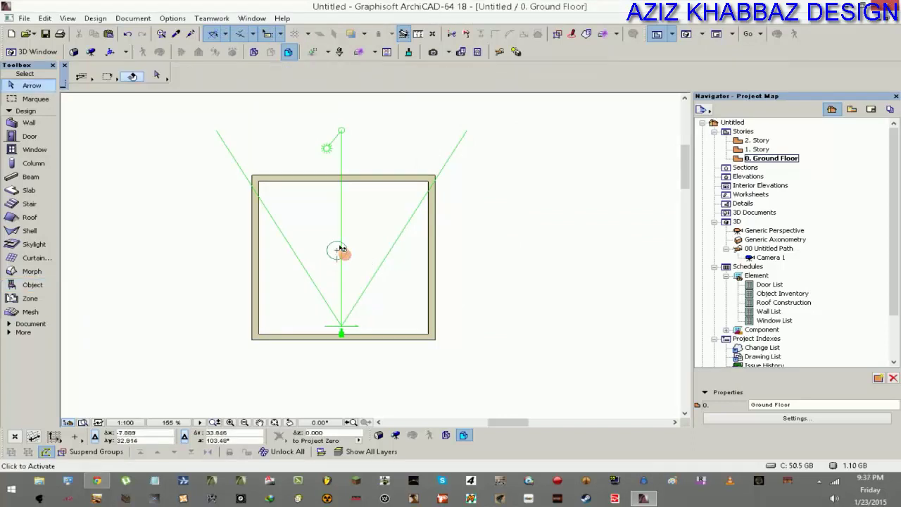
Step: Explore the room in 3D and move the view to look down at the coffee table and the floor
key(F3)
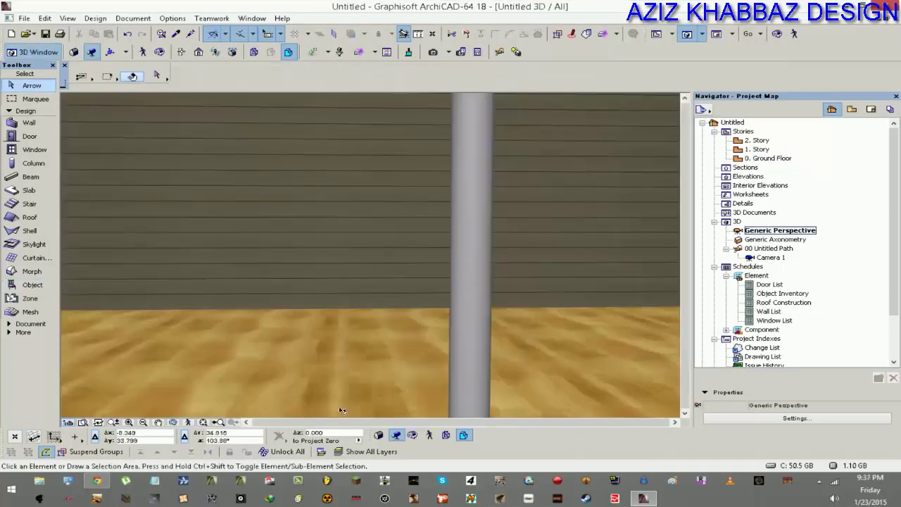
click(429, 434)
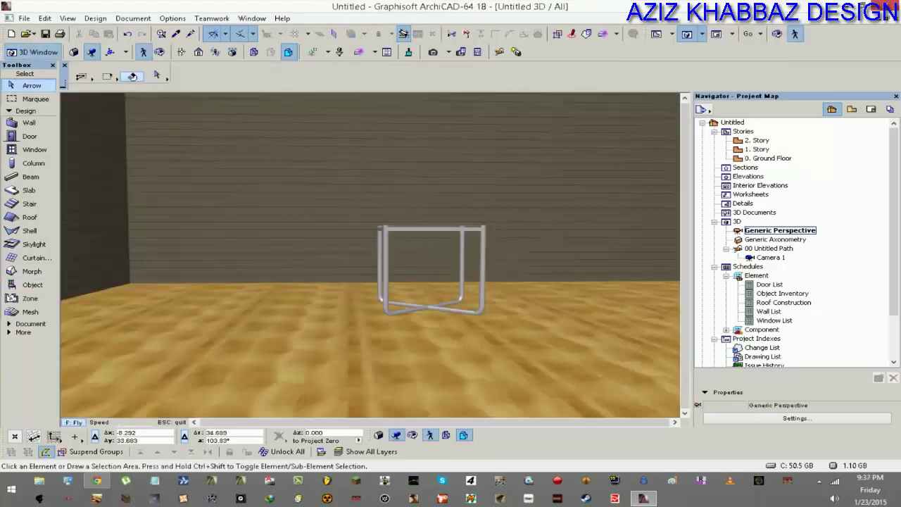
key(Up)
key(Up)
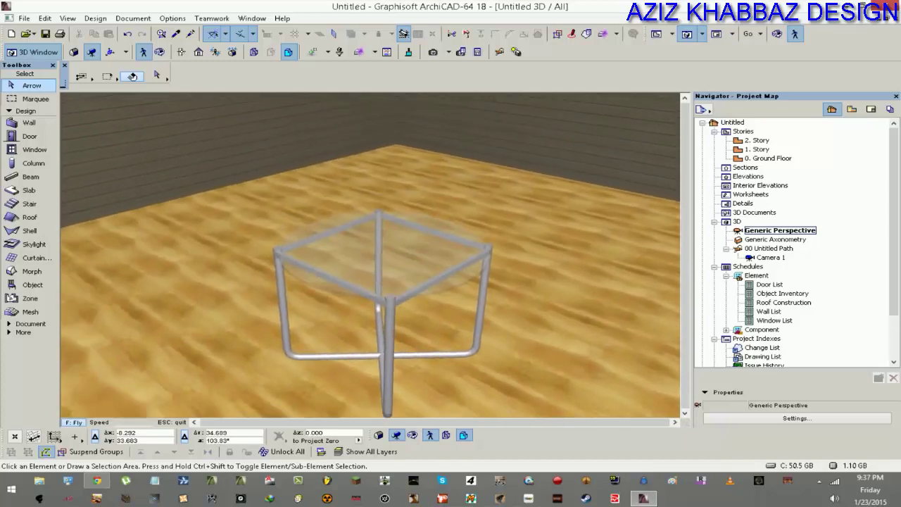
key(Escape)
Step: In the PhotoRendering settings for the 3D view, set the main quality to Medium and the second quality option to None
key(F2)
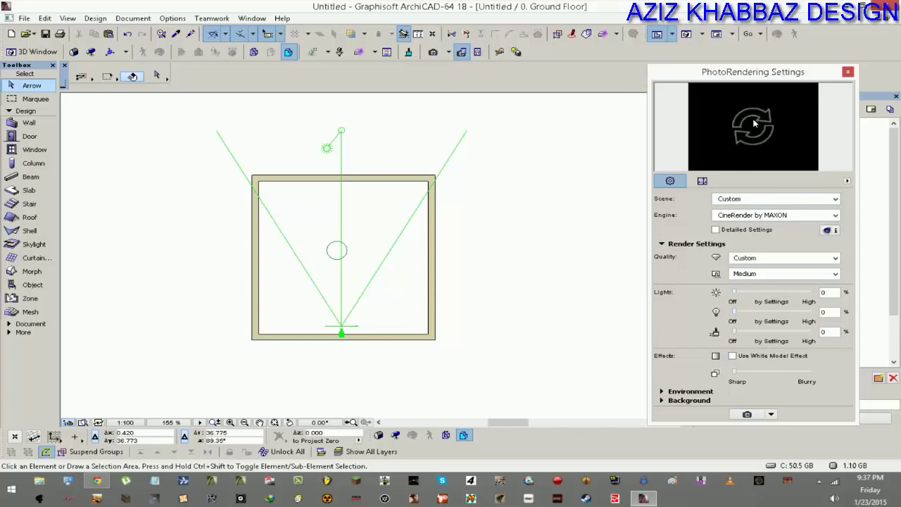
key(F3)
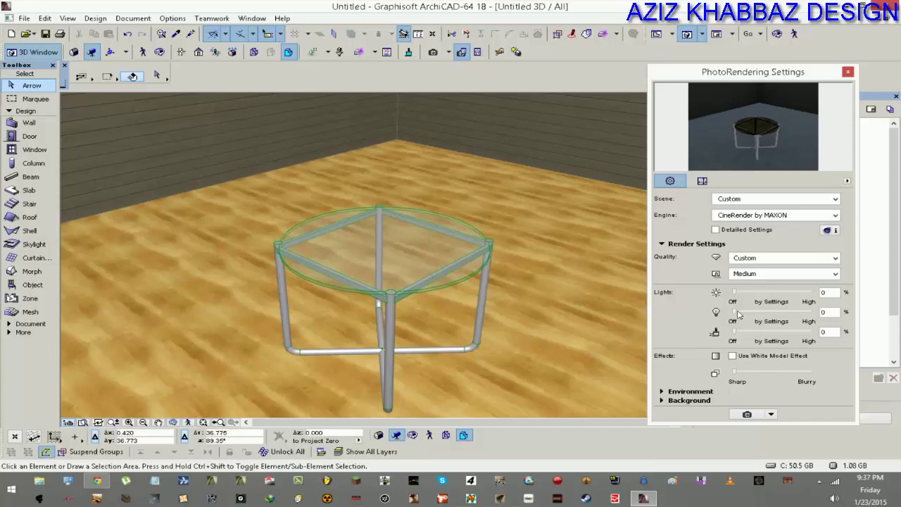
click(748, 275)
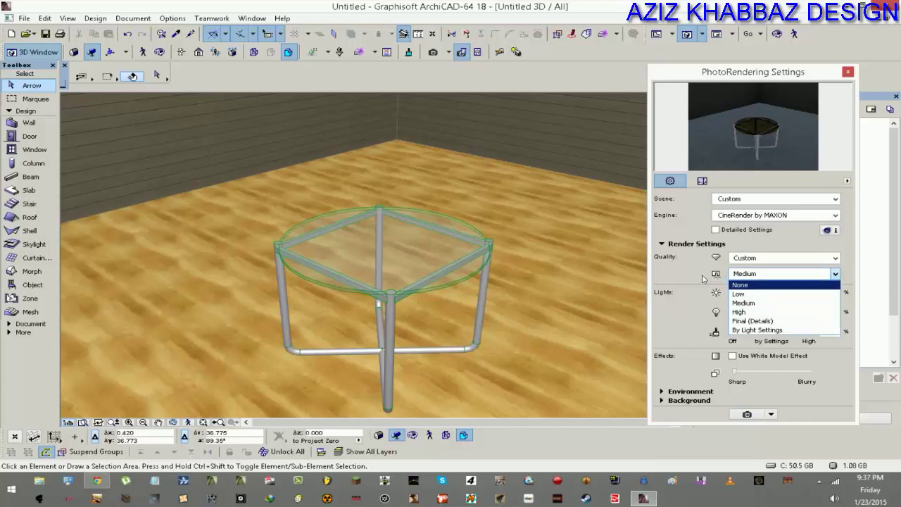
click(752, 275)
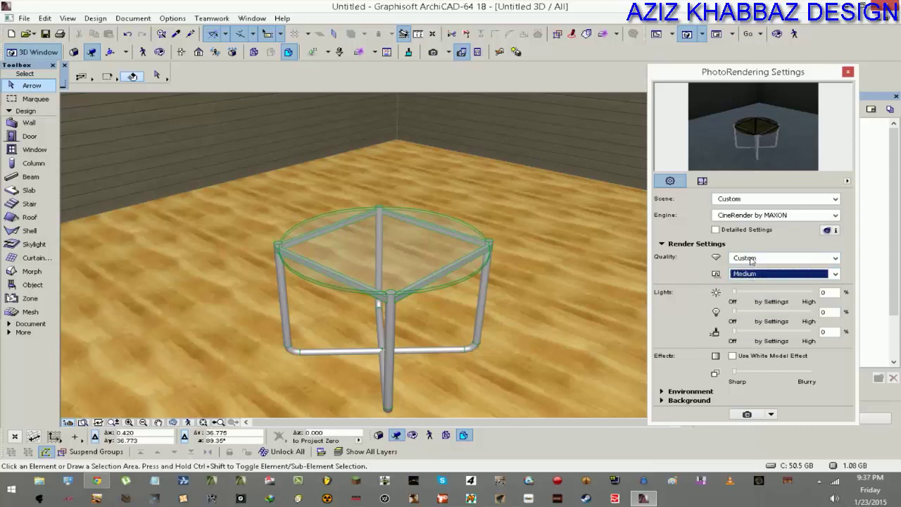
click(751, 261)
click(748, 289)
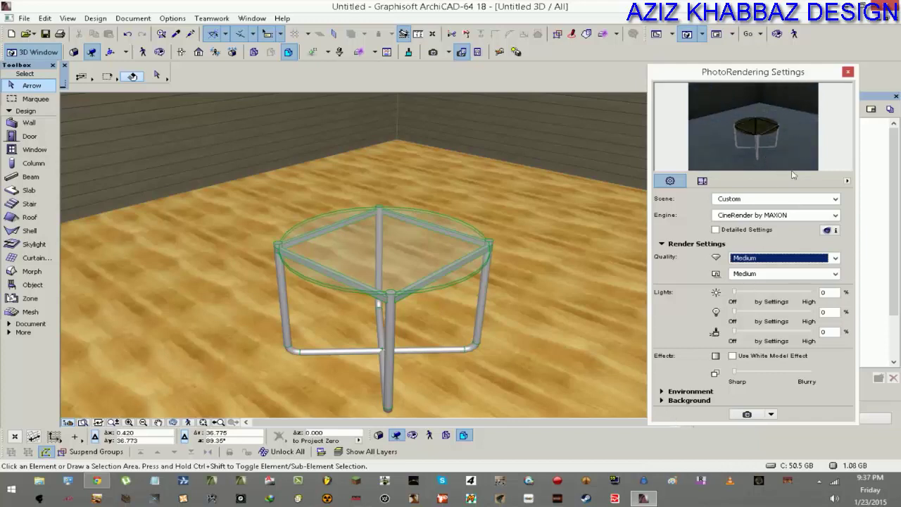
click(747, 273)
click(739, 286)
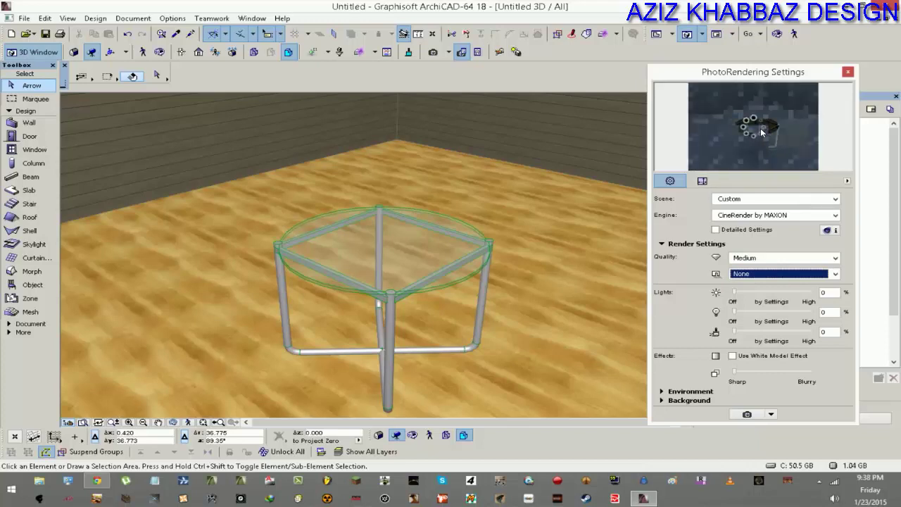
Step: In the rendering environment, turn off the ArchiCAD sun position, keep the Custom location, and set the time to 9:00:00 PM
click(661, 391)
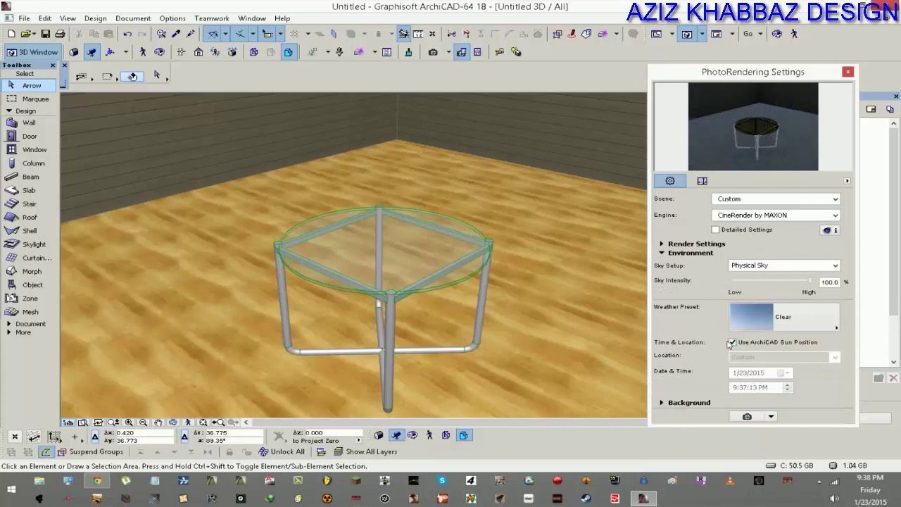
click(732, 343)
click(743, 357)
click(742, 357)
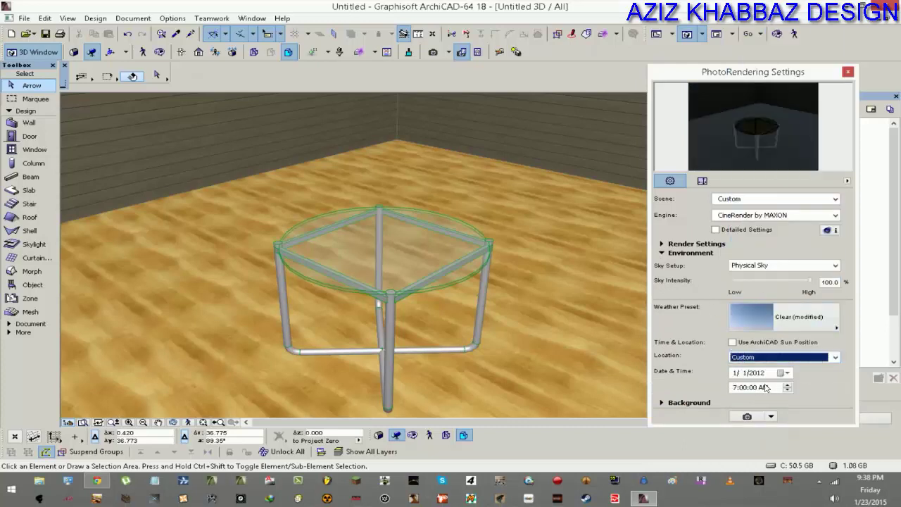
click(735, 388)
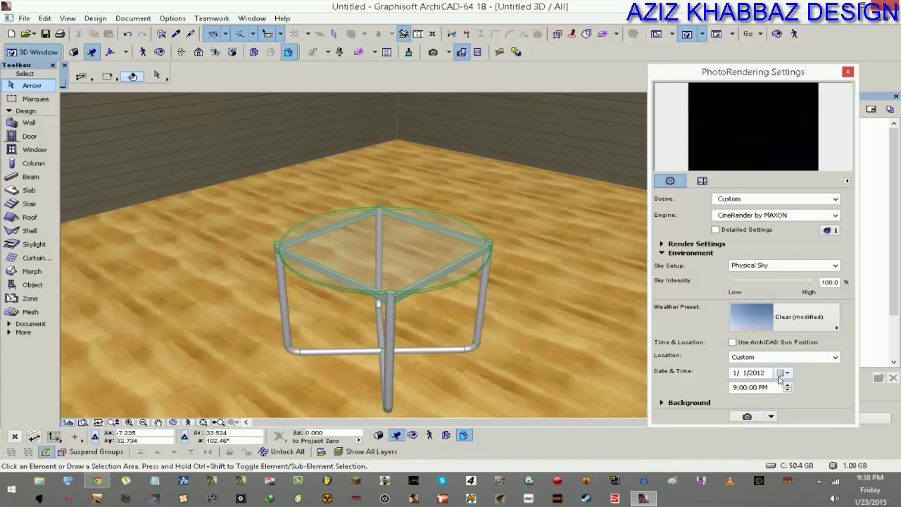
Step: Set the second render quality option to Medium and lamp light intensity to 100%, refresh the preview, and close the rendering settings
click(682, 244)
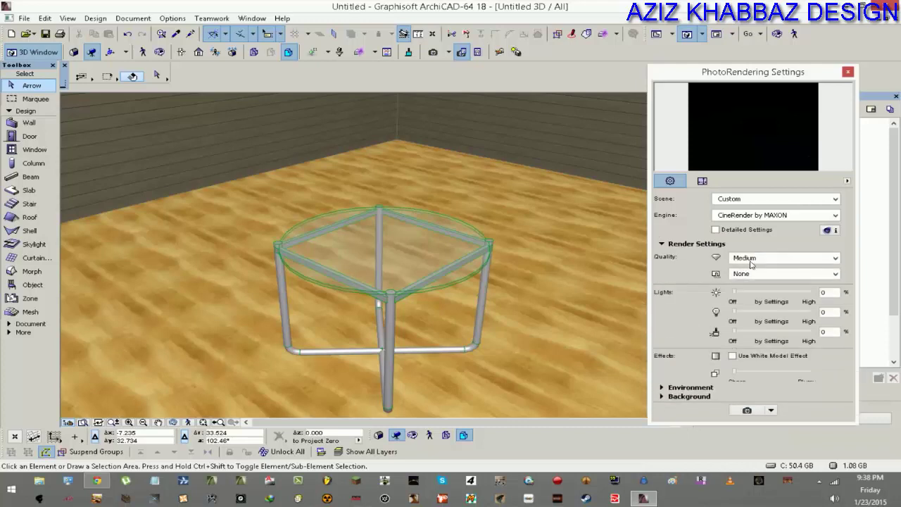
click(748, 275)
click(749, 302)
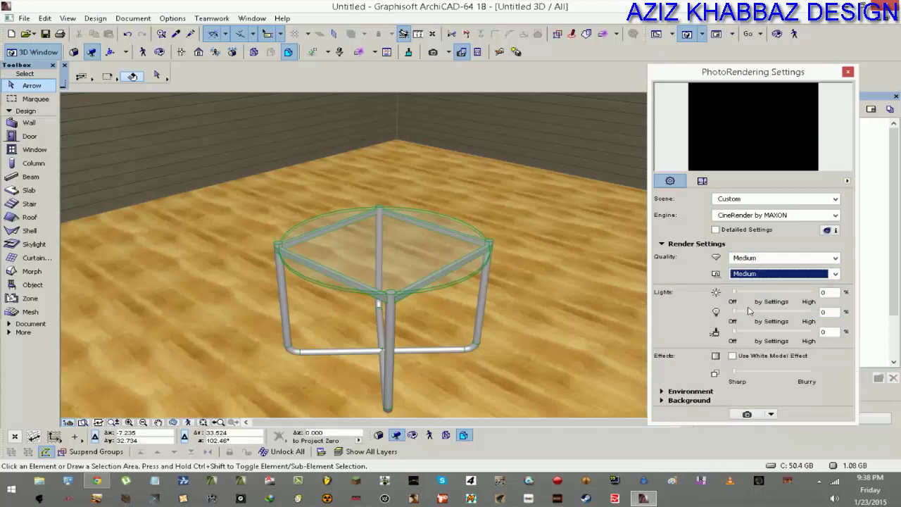
drag(735, 312, 767, 313)
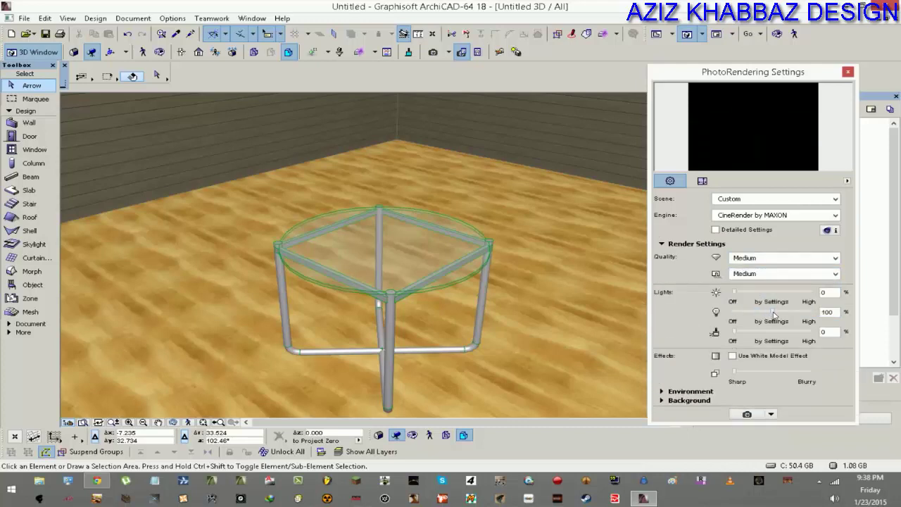
click(747, 126)
click(848, 72)
Step: On the ground floor plan, set the Lamp tool's default to Window Light 18 from the General Light Sources 18 folder
key(F2)
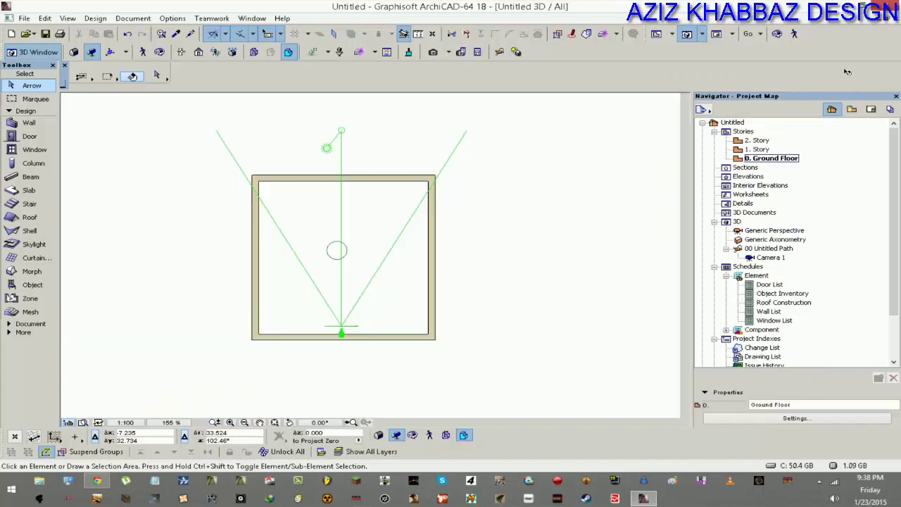
click(21, 332)
click(28, 180)
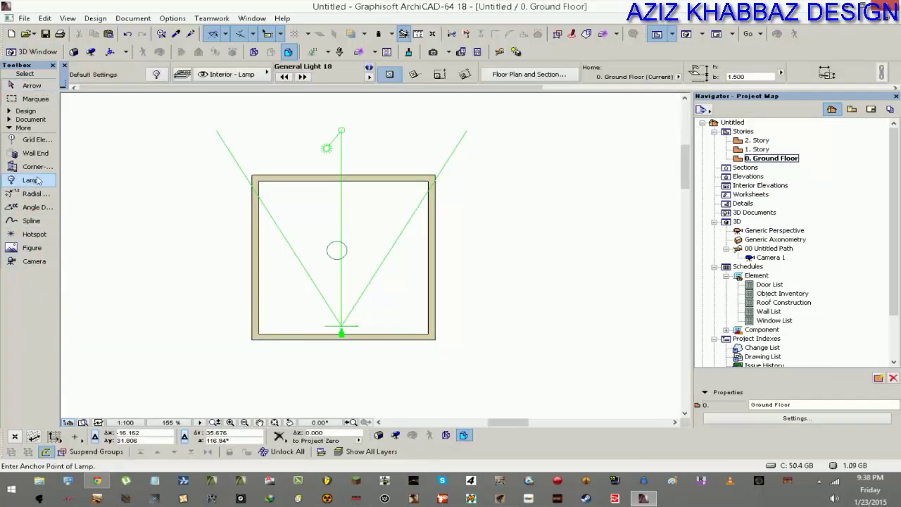
click(158, 74)
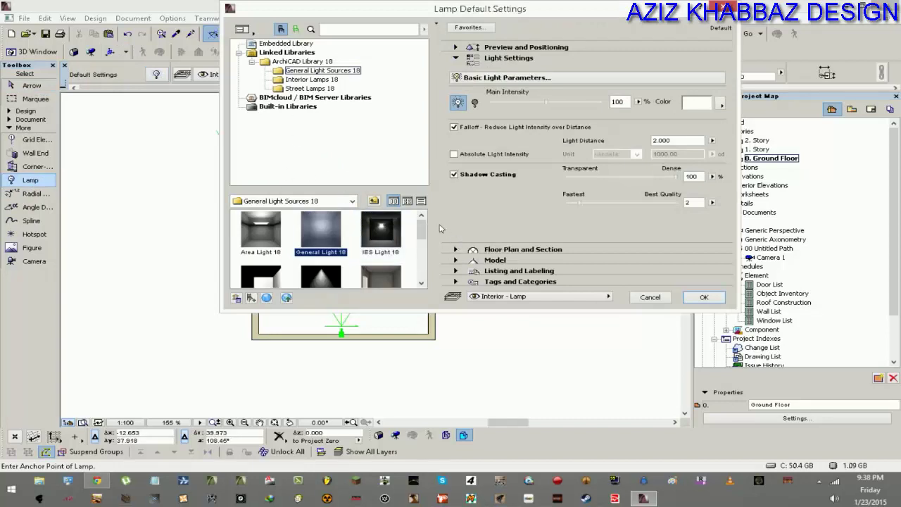
drag(423, 232, 430, 269)
click(261, 232)
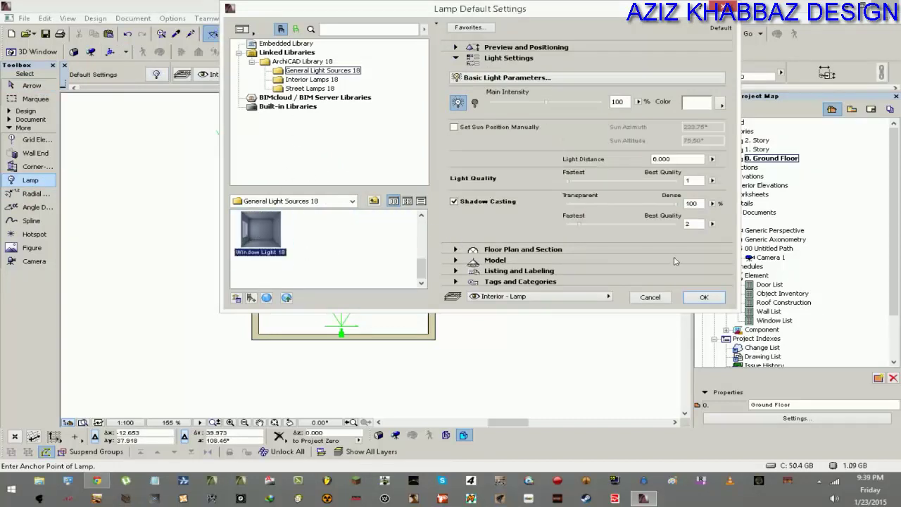
click(703, 296)
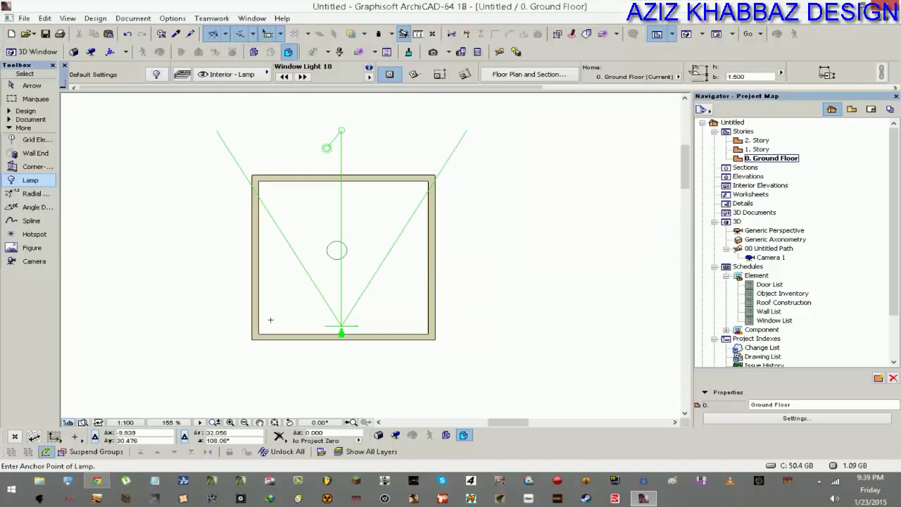
Step: Place three window lights in the room: one near each corner on the camera side and one near the far wall
click(386, 306)
click(341, 207)
key(shift)
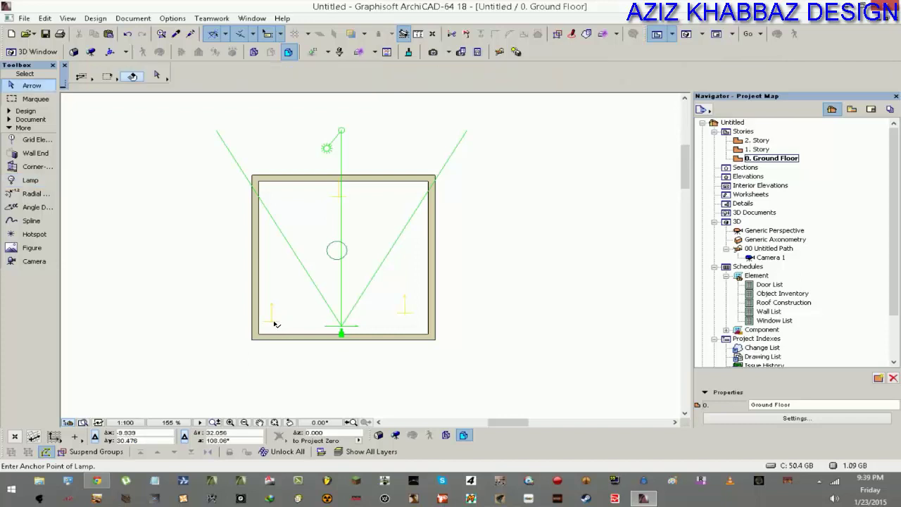
Step: Rotate the window light in the room's lower-left corner so that it points at the coffee table
click(275, 324)
key(ctrl+e)
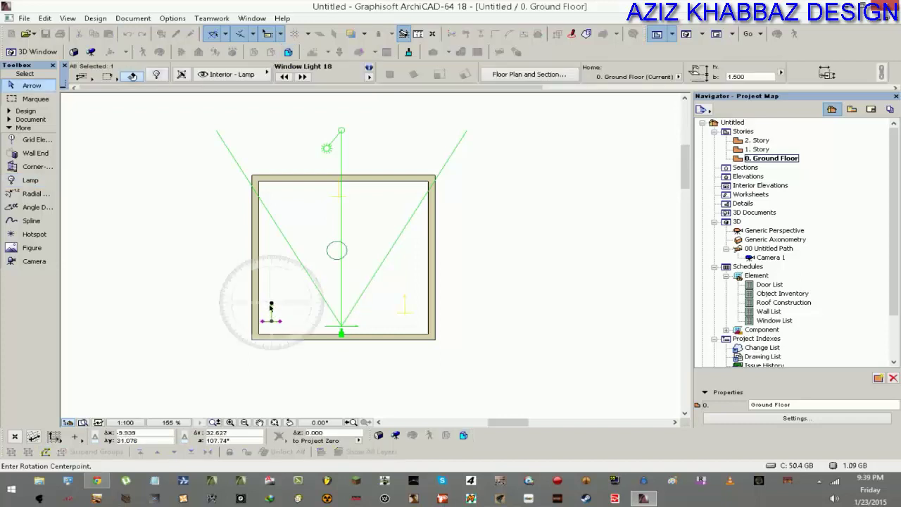
click(272, 321)
click(272, 302)
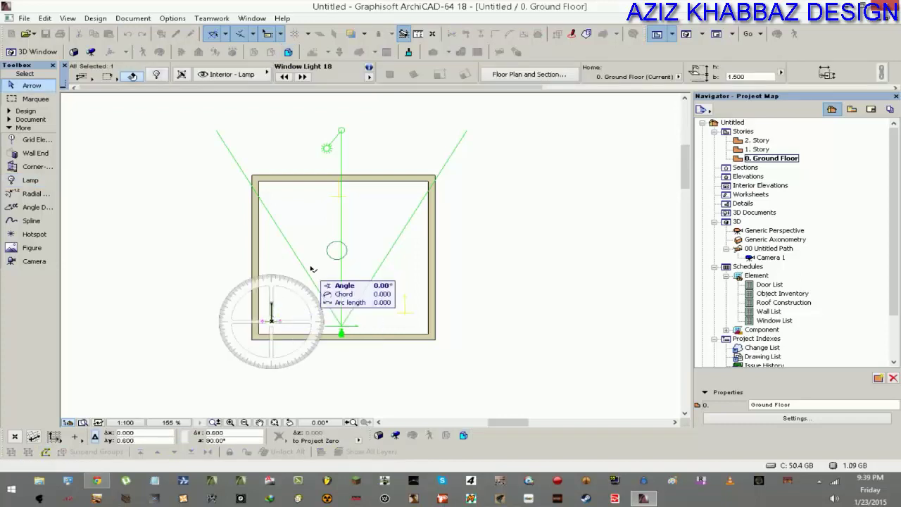
click(343, 247)
Step: Move the lower-right window light level with the lower-left one and rotate it to point at the coffee table
click(405, 311)
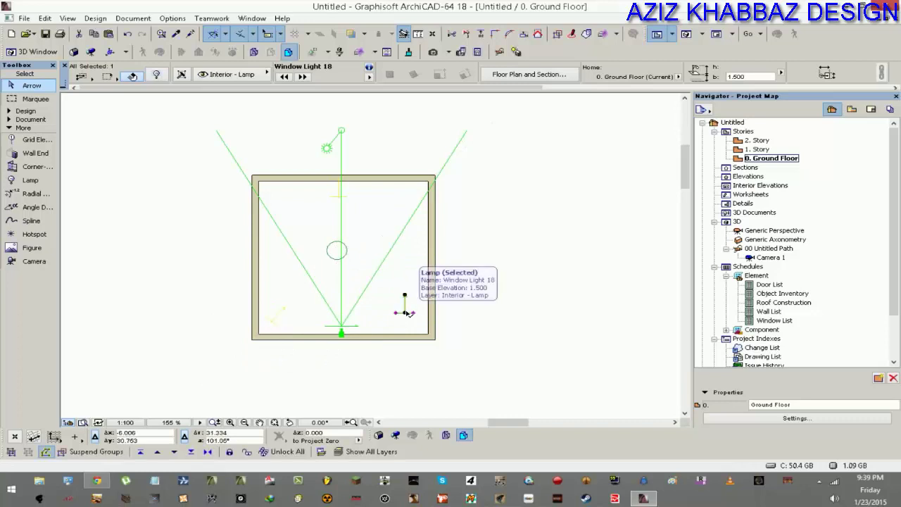
key(ctrl+d)
click(405, 313)
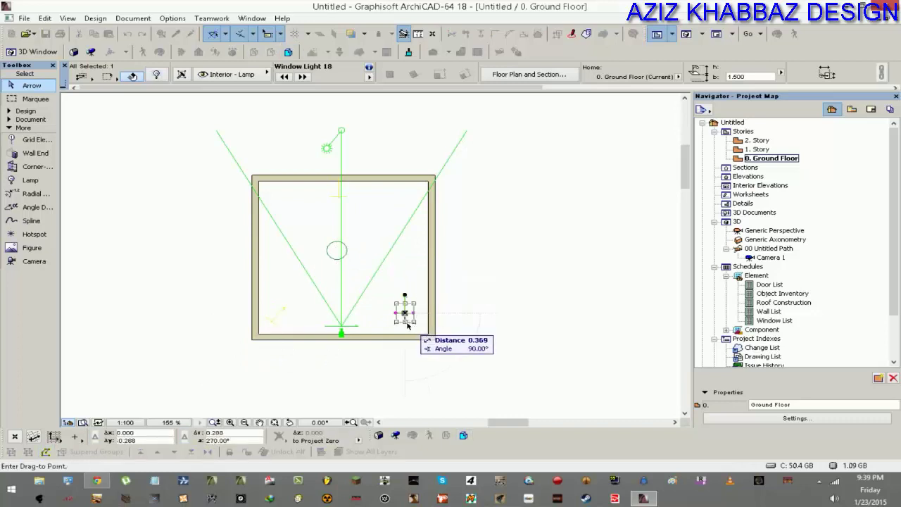
click(273, 325)
key(ctrl+e)
click(405, 322)
click(352, 310)
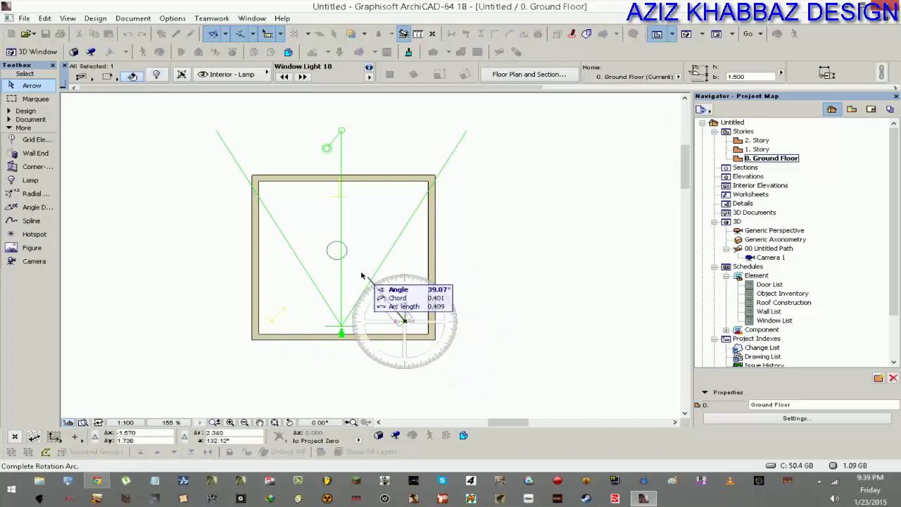
click(336, 253)
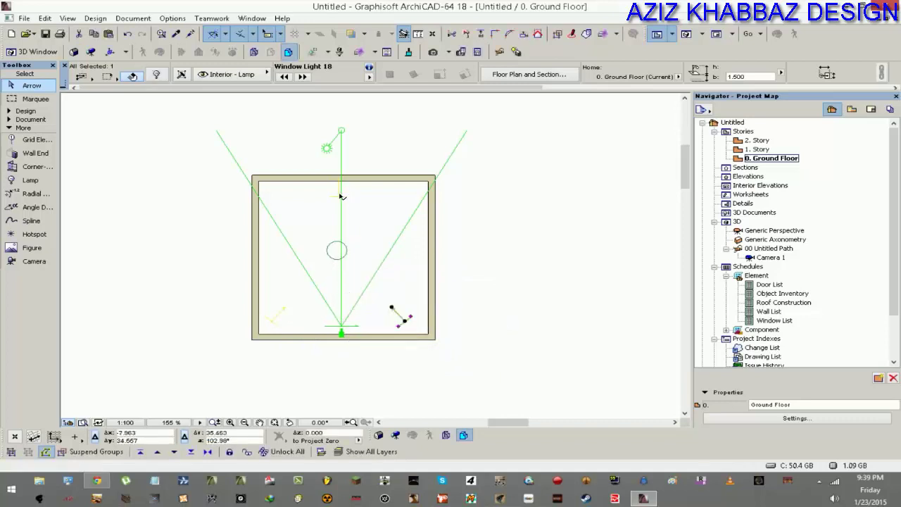
Step: Rotate the window light near the far wall by about 180° so that it faces the coffee table
key(ctrl+e)
click(339, 197)
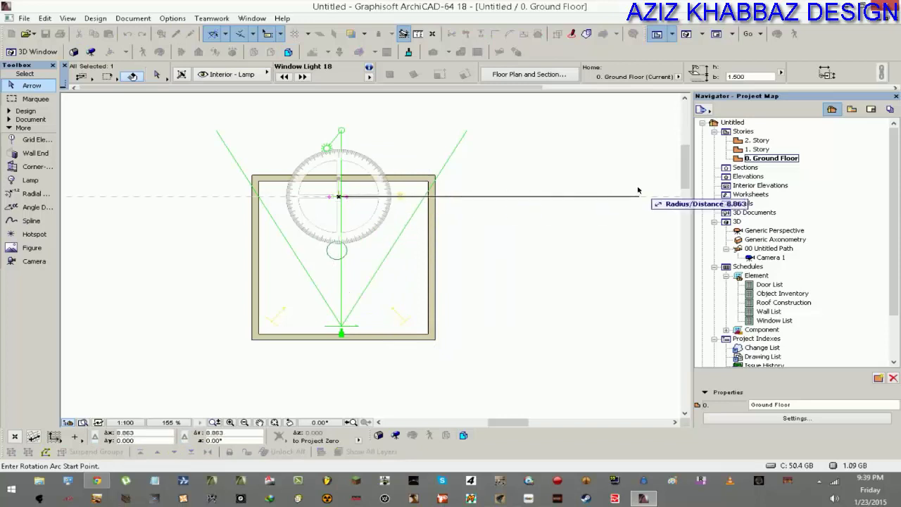
click(338, 185)
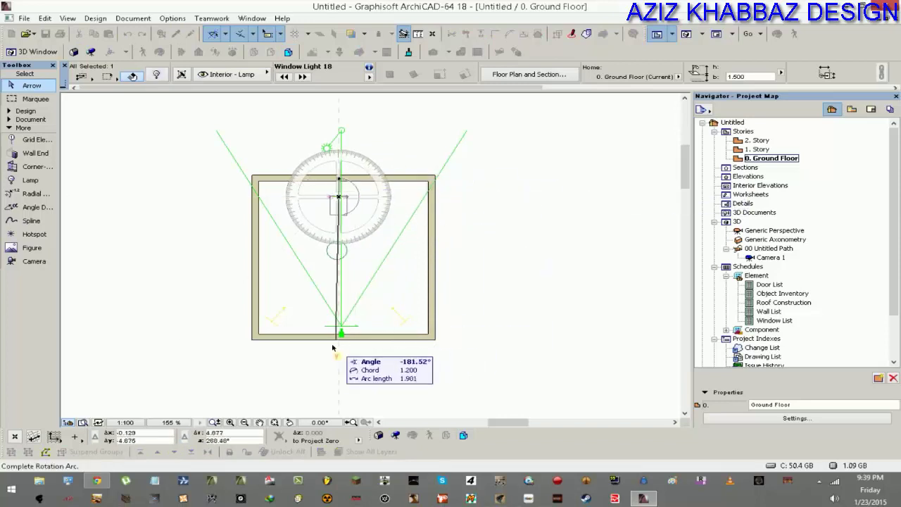
click(335, 380)
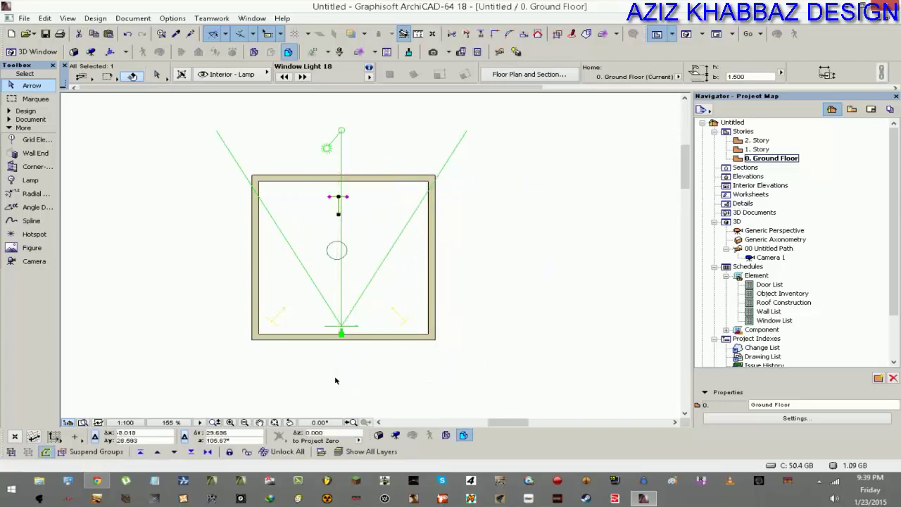
click(505, 316)
Step: Adjust the main intensity of the lower-left window light in its selection settings
click(274, 323)
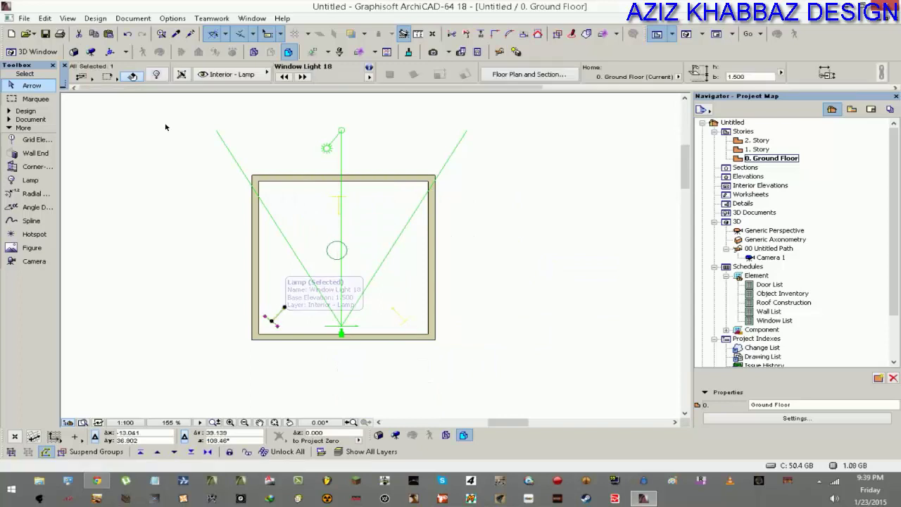
click(157, 75)
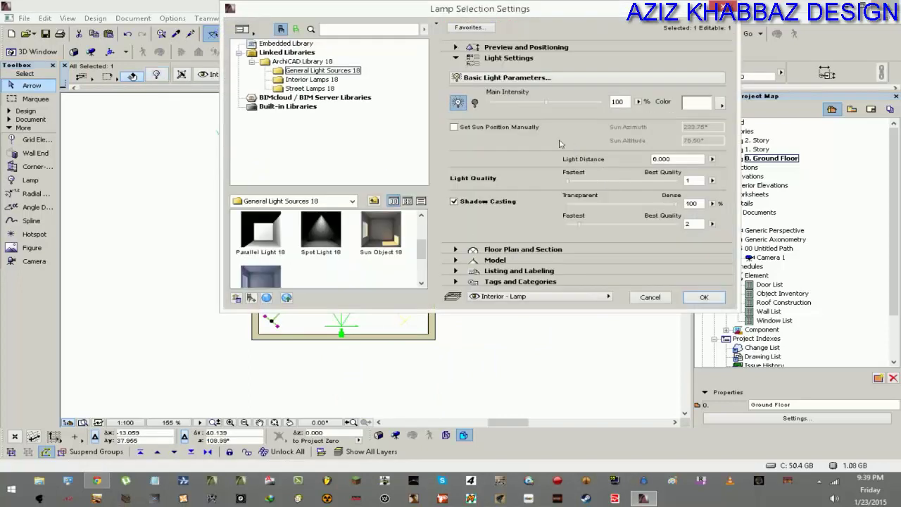
click(522, 103)
click(704, 298)
Step: Set the main intensity of the lower-right window light to 50%
drag(275, 318, 402, 319)
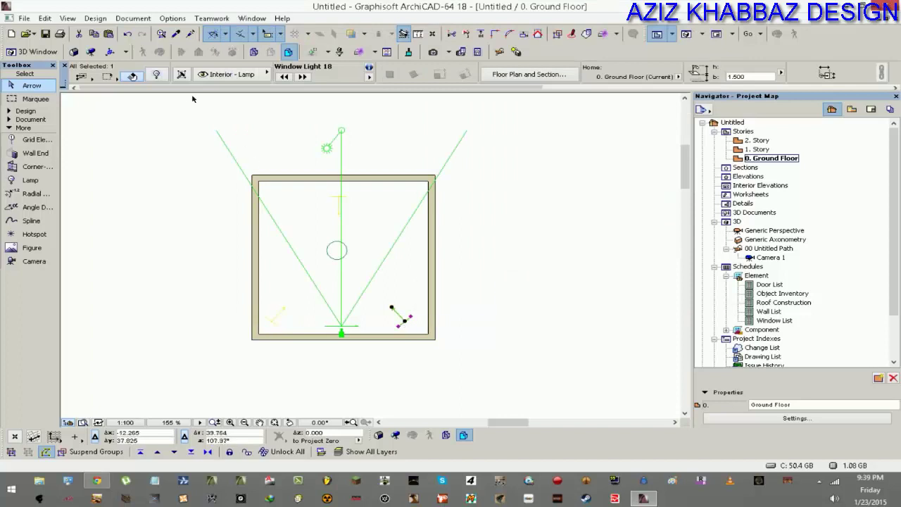
double_click(402, 318)
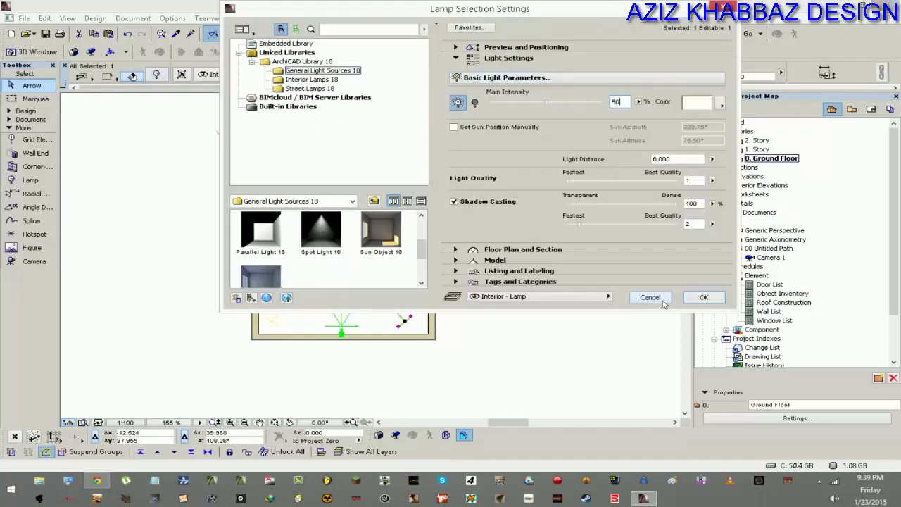
click(694, 299)
Step: Set the main intensity of the window light near the far wall to 130%
click(338, 197)
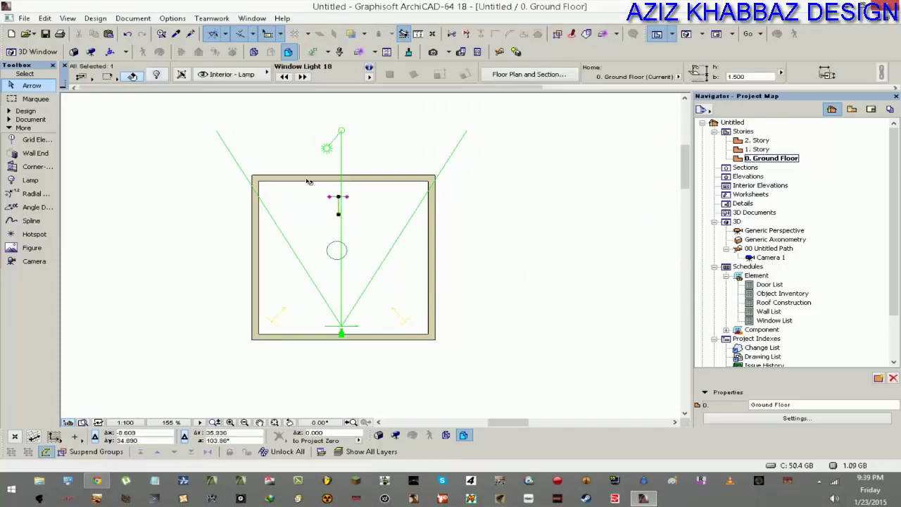
key(ctrl+t)
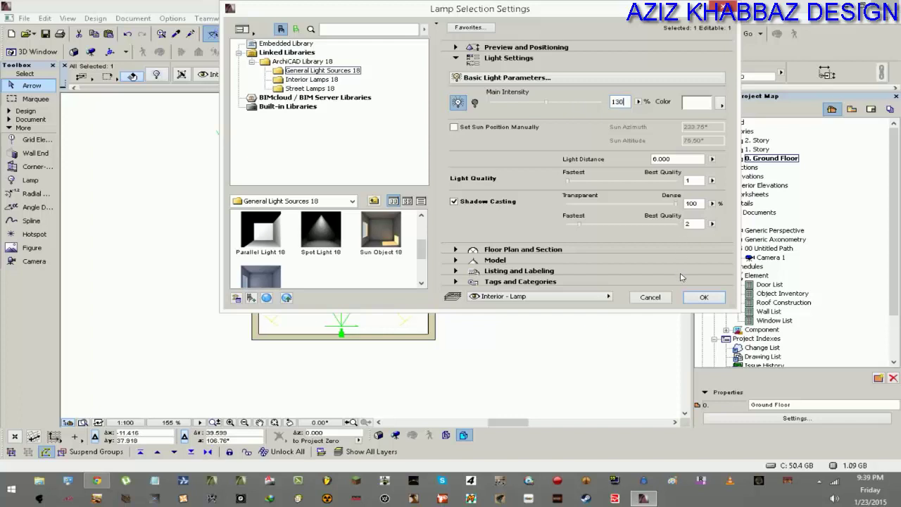
click(703, 296)
Step: Update the PhotoRendering preview for the 3D perspective to check the lamp lighting, and close the rendering settings
click(532, 243)
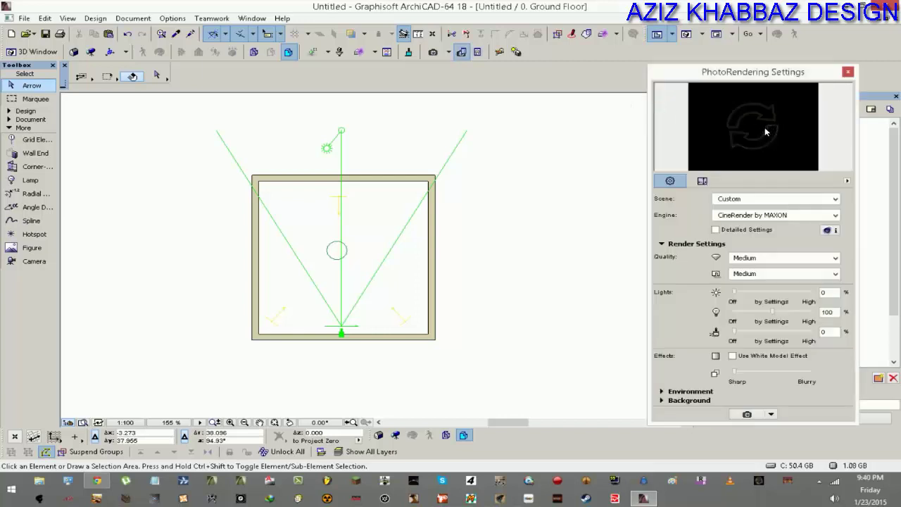
key(F3)
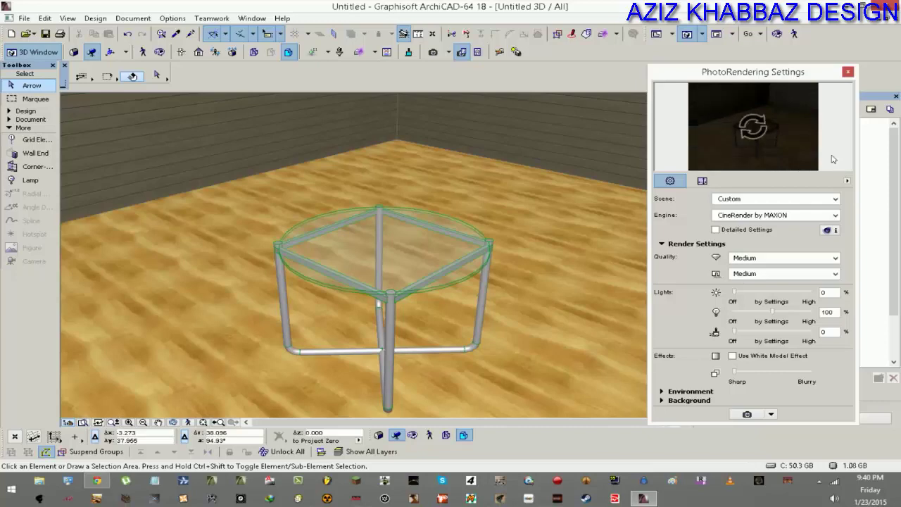
click(849, 71)
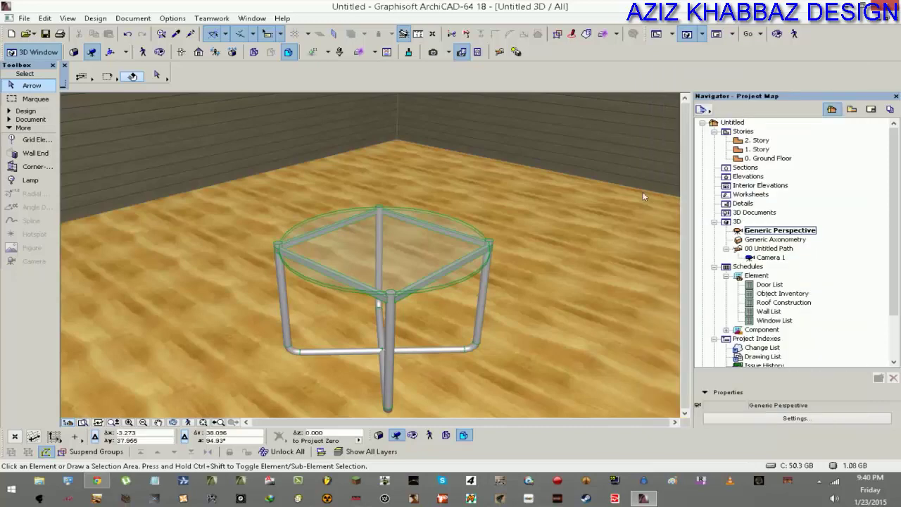
Step: In the 3D view, move the coffee table vertically down onto the floor, to base elevation 0.000
shift+middle_drag(418, 312, 483, 223)
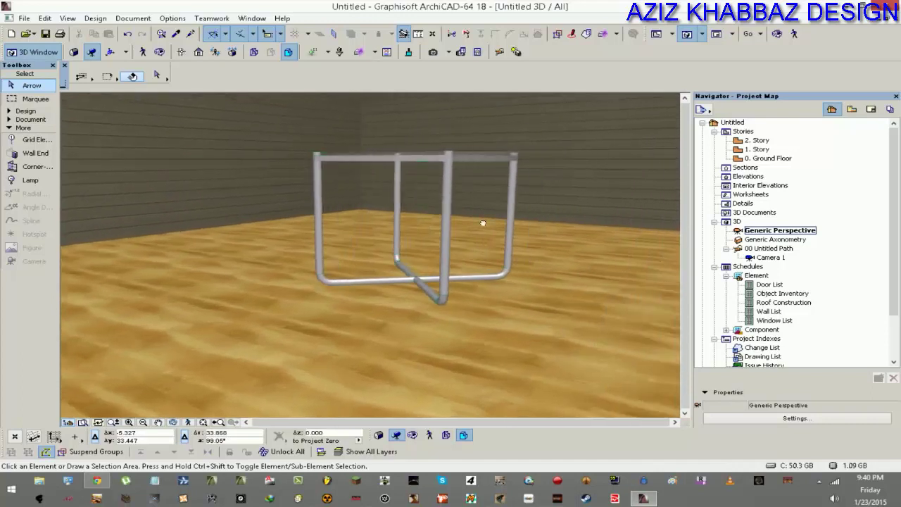
click(415, 280)
click(358, 303)
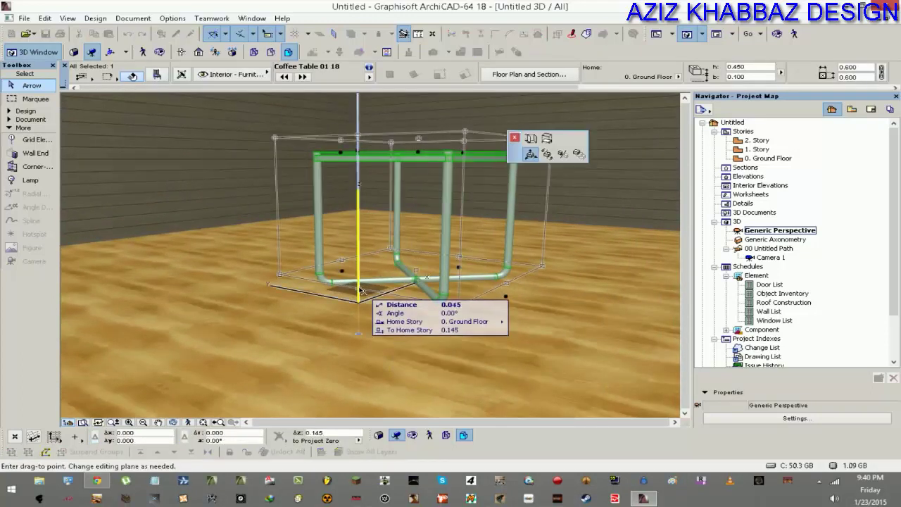
click(365, 212)
shift+middle_drag(362, 216, 428, 146)
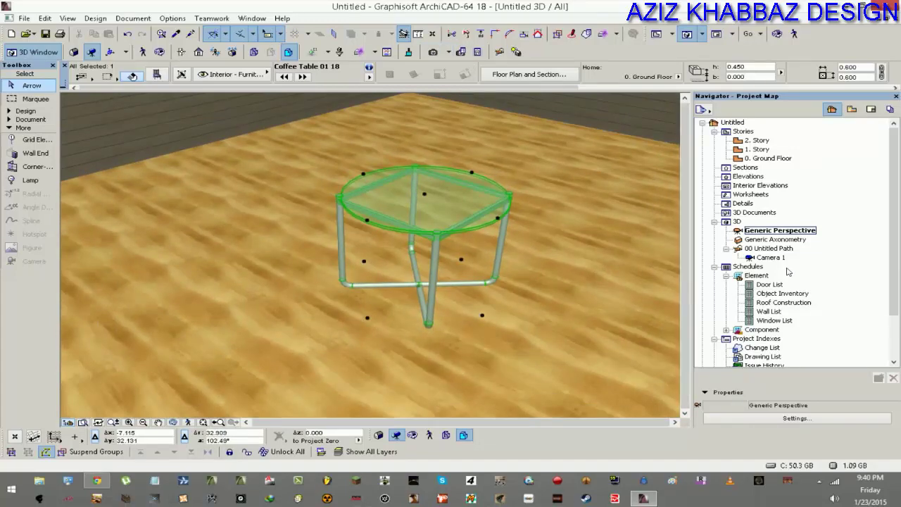
Step: Open the Camera 1 view and walk through the room to frame a close-up perspective of the round coffee table
double_click(772, 257)
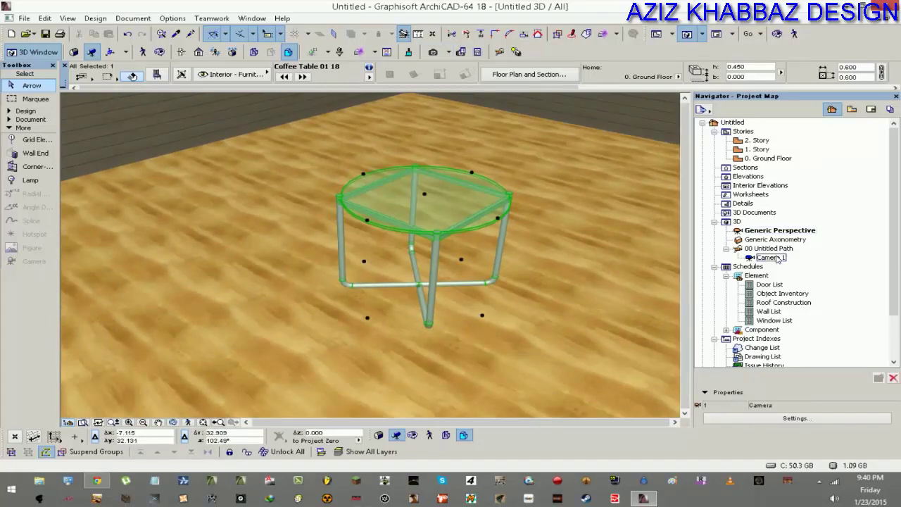
key(shift+F3)
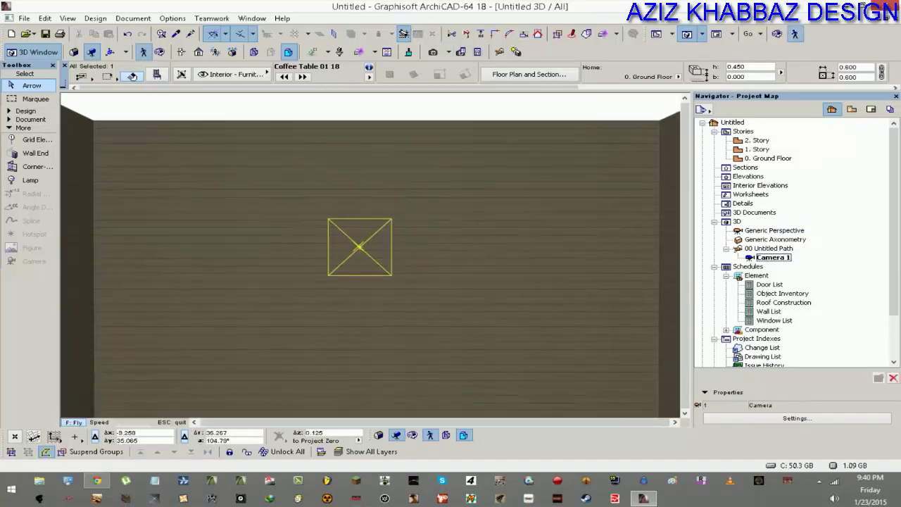
key(Up)
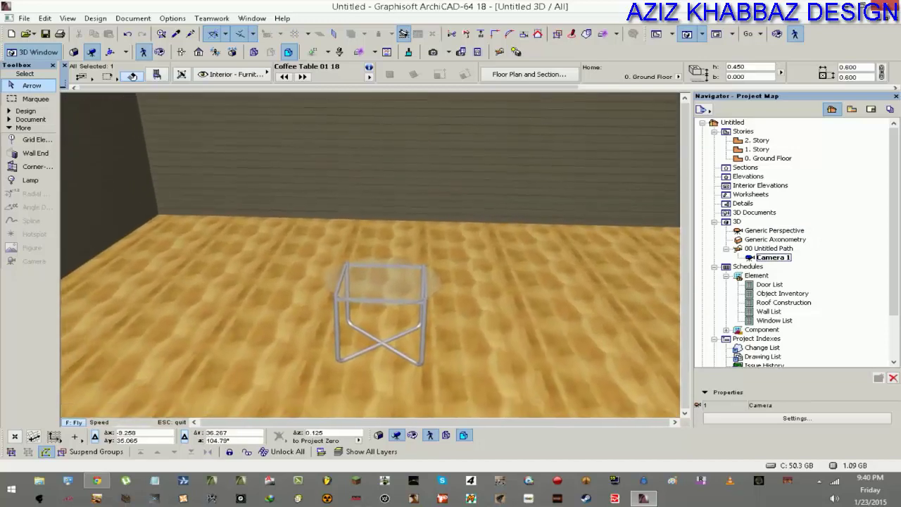
key(Up)
key(Left)
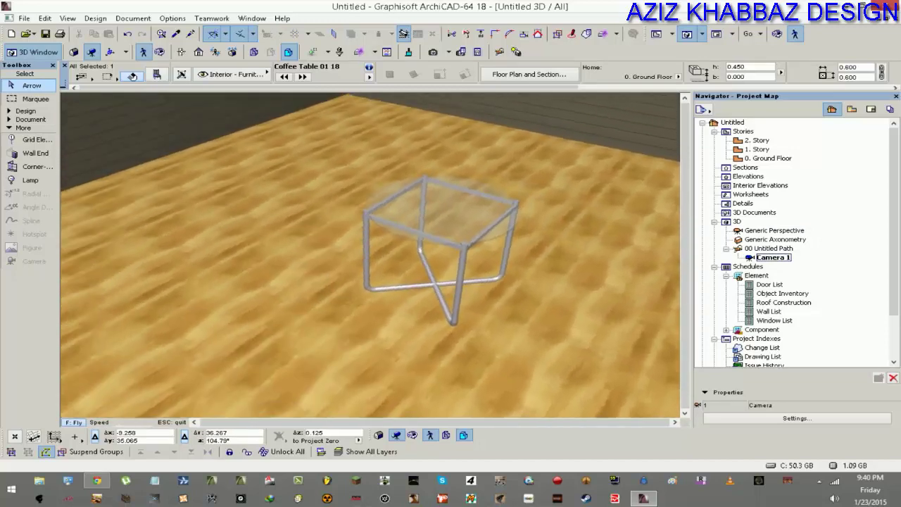
key(Up)
key(Escape)
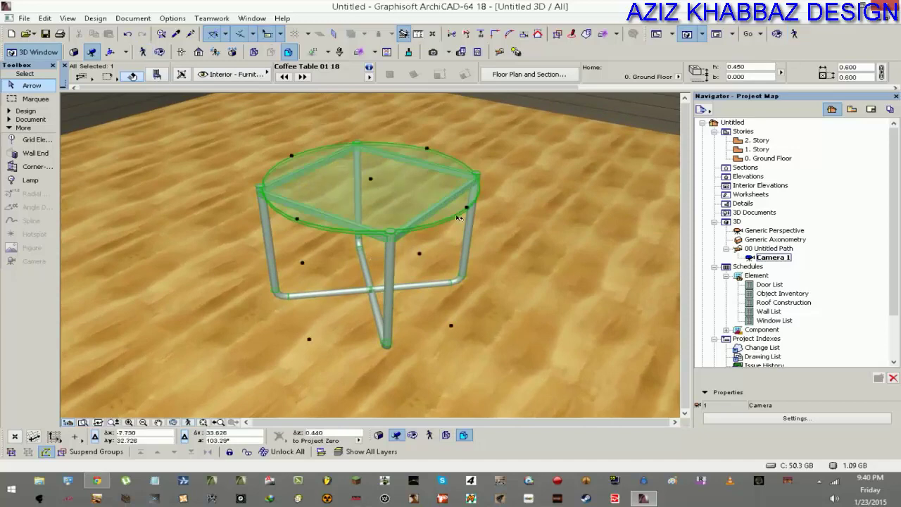
Step: In the PhotoRendering settings, set the lamp light intensity to 150% and the image size to 1680 x 1050 pixels
click(463, 55)
drag(773, 313, 791, 314)
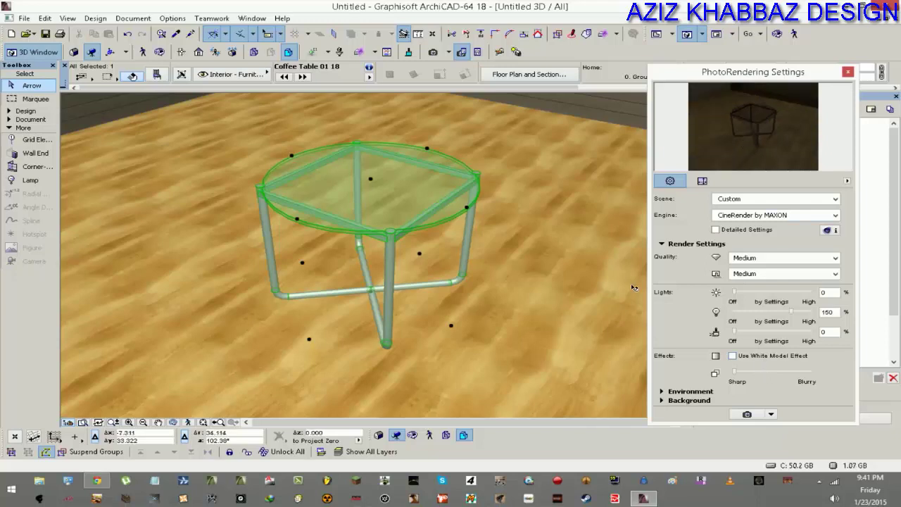
click(701, 180)
click(774, 197)
mouse_move(806, 205)
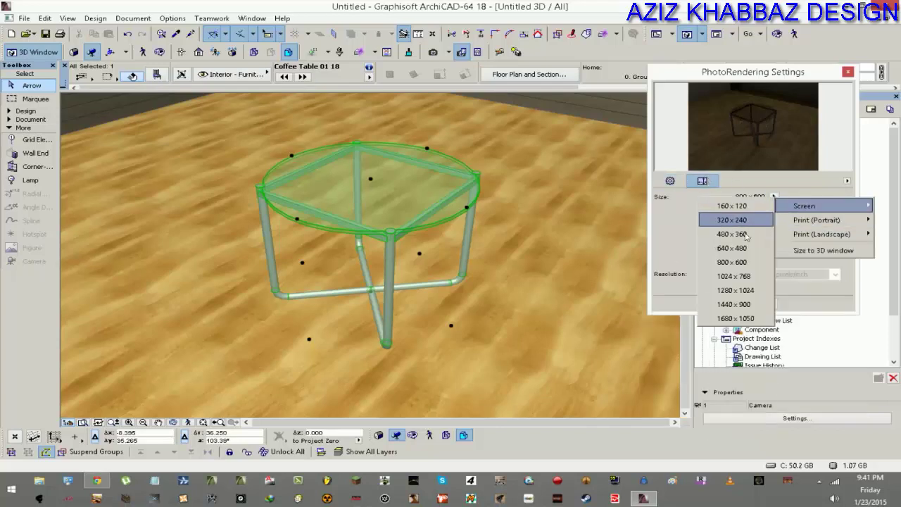
click(736, 318)
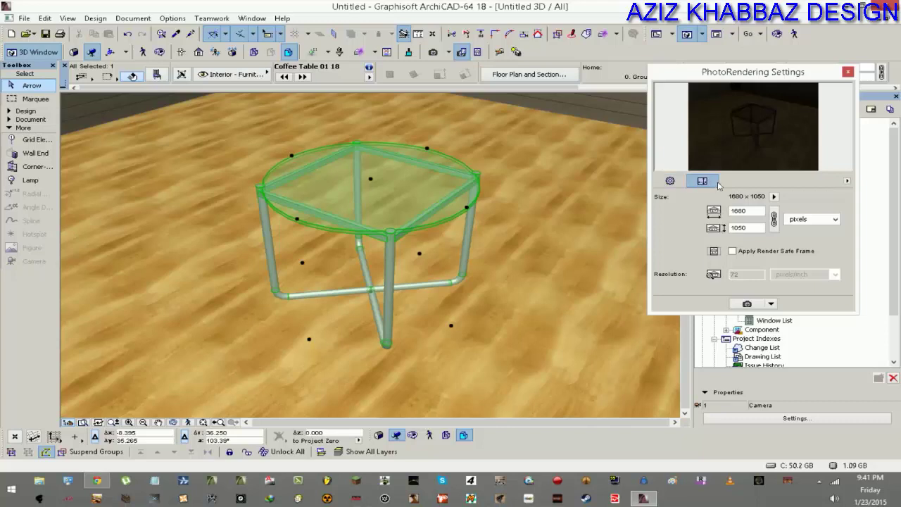
Step: Set both quality options of the CineRender render settings to Final (Details)
click(674, 184)
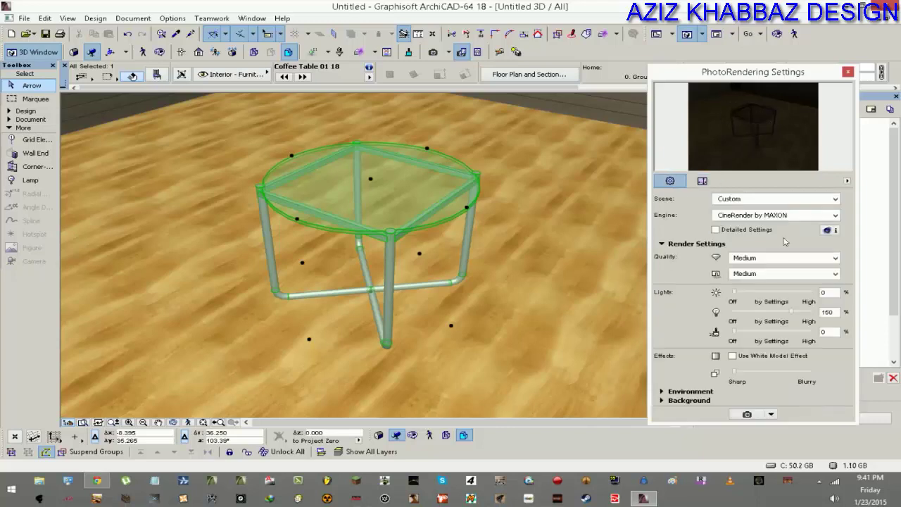
click(785, 257)
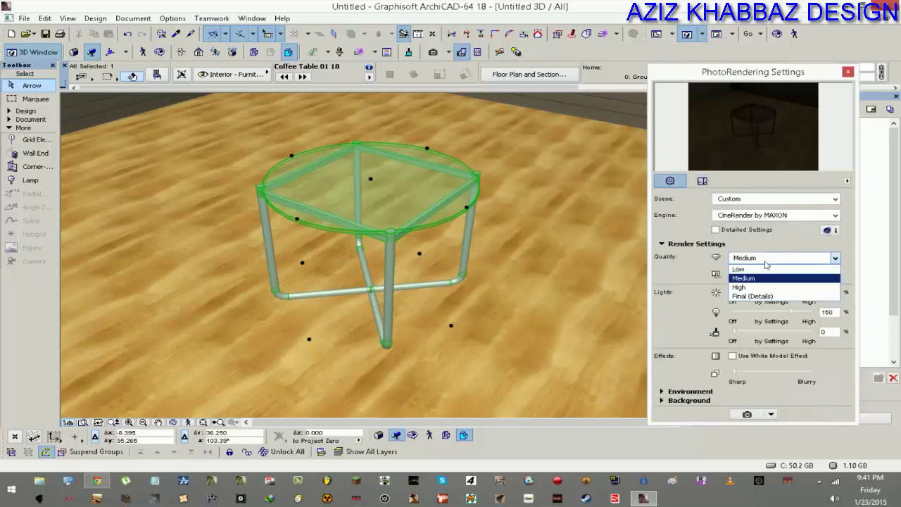
click(744, 296)
click(747, 274)
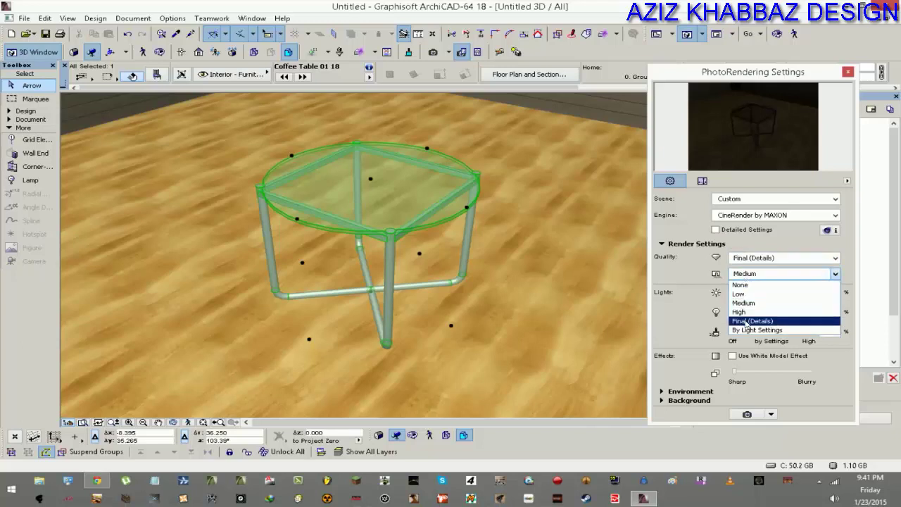
click(746, 321)
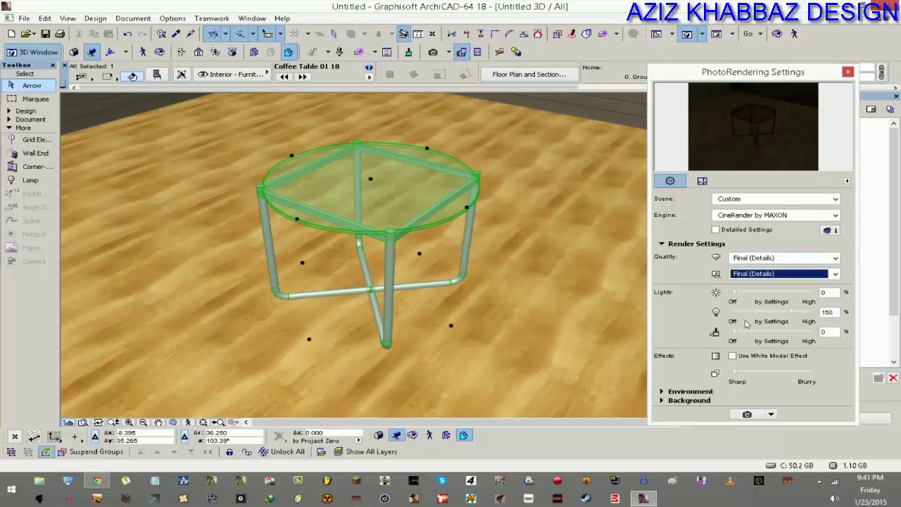